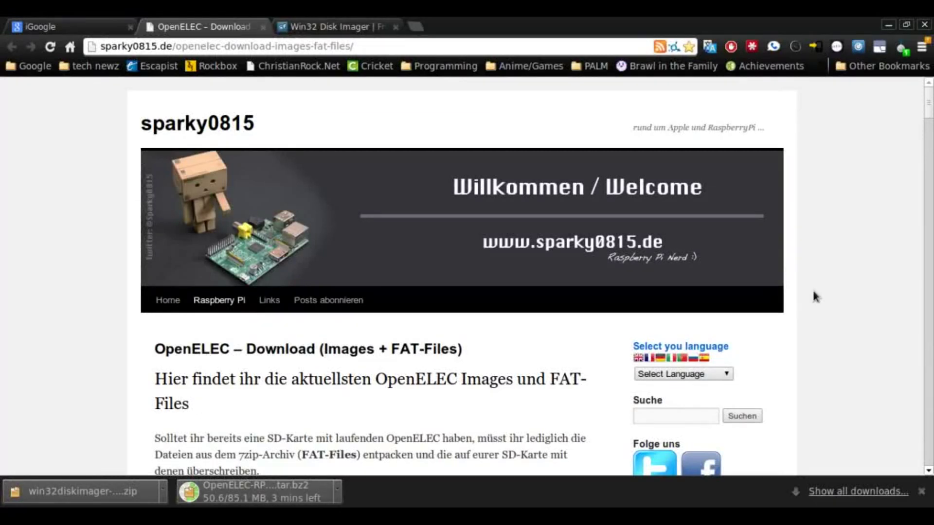
Look through the OpenELEC download page for its Raspberry Pi image and FAT-file listings
{"action": "scroll", "coordinate": [917, 129], "scroll_direction": "down", "scroll_amount": 10}
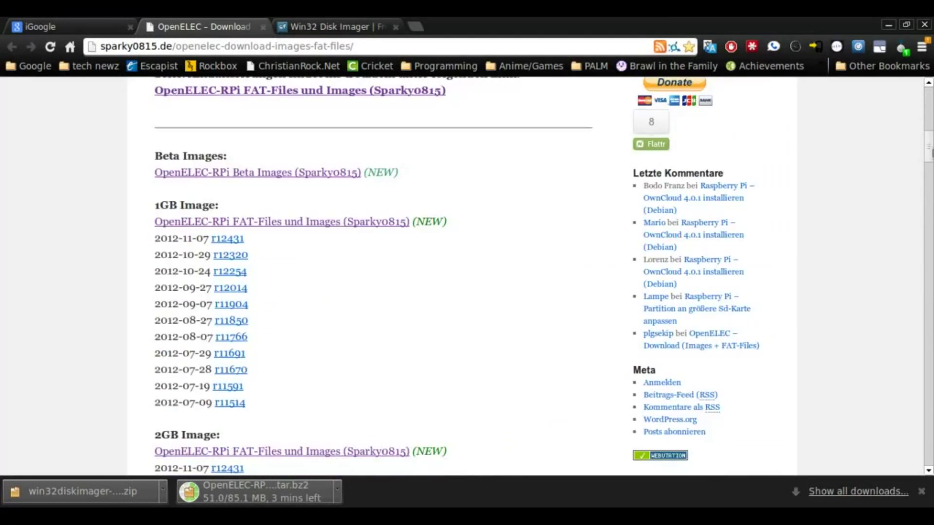
{"action": "scroll", "coordinate": [912, 114], "scroll_direction": "up", "scroll_amount": 7}
{"action": "scroll", "coordinate": [912, 115], "scroll_direction": "up", "scroll_amount": 3}
{"action": "scroll", "coordinate": [909, 170], "scroll_direction": "down", "scroll_amount": 15}
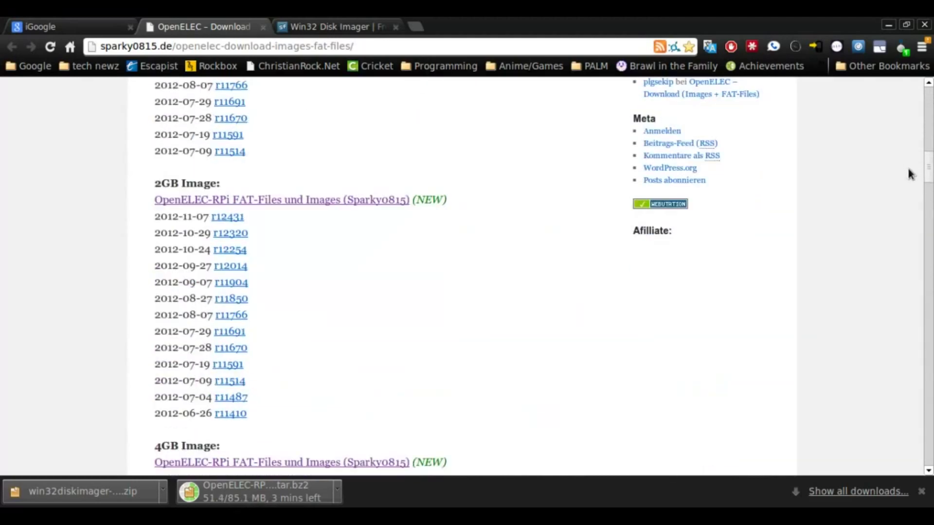
{"action": "scroll", "coordinate": [898, 266], "scroll_direction": "down", "scroll_amount": 5}
{"action": "scroll", "coordinate": [863, 185], "scroll_direction": "up", "scroll_amount": 20}
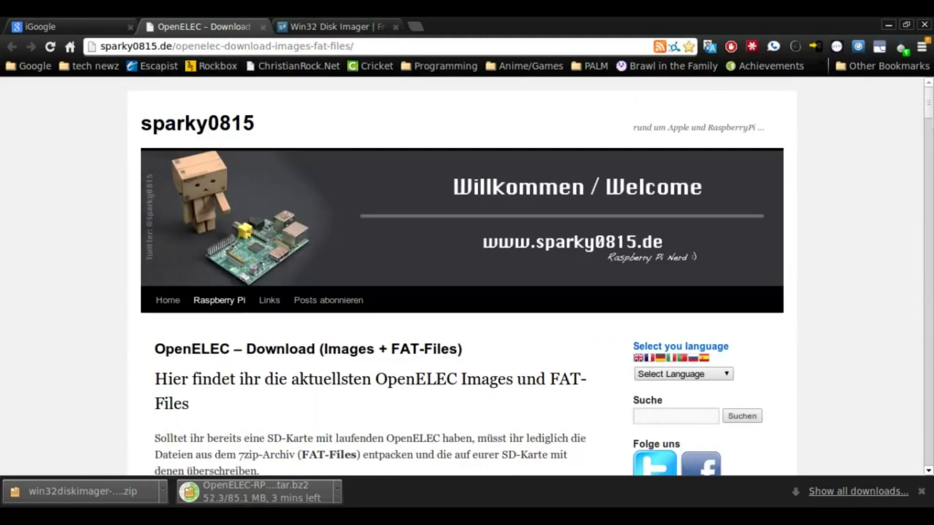
{"action": "scroll", "coordinate": [929, 109], "scroll_direction": "down", "scroll_amount": 2}
Examine the 1GB and 2GB image sections on the OpenELEC download page, including the 2GB link marked NEW
{"action": "left_click_drag", "start_coordinate": [927, 109], "coordinate": [156, 138]}
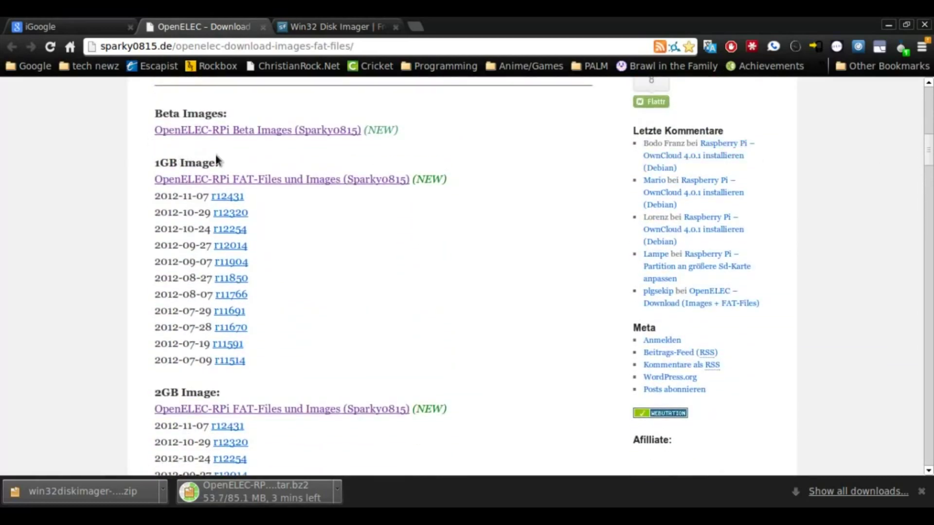
{"action": "left_click_drag", "start_coordinate": [217, 161], "coordinate": [133, 164]}
{"action": "left_click", "coordinate": [427, 275]}
{"action": "scroll", "coordinate": [428, 275], "scroll_direction": "down", "scroll_amount": 3}
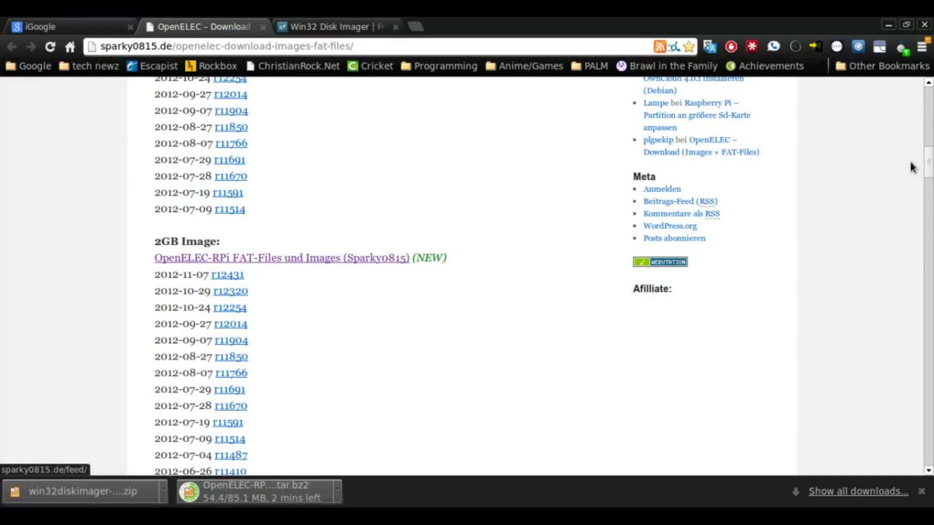
{"action": "left_click_drag", "start_coordinate": [930, 154], "coordinate": [804, 142]}
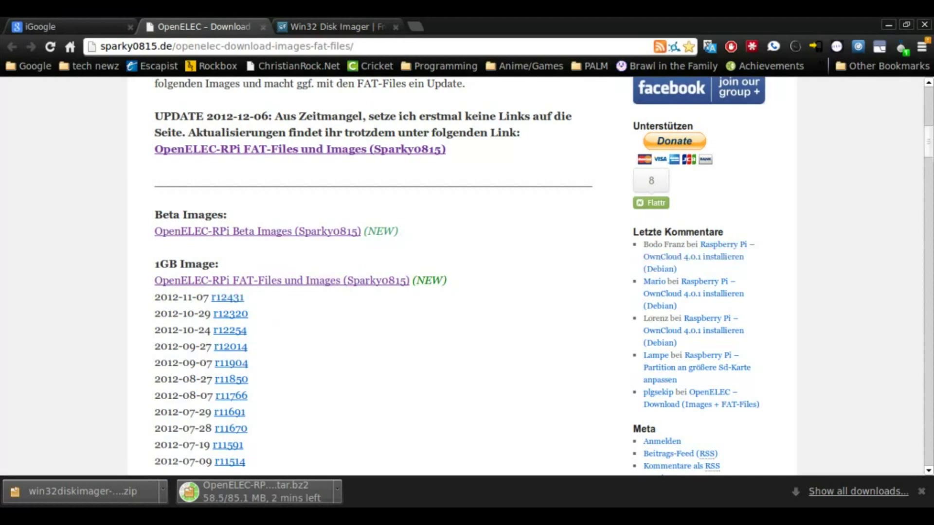
{"action": "scroll", "coordinate": [604, 202], "scroll_direction": "down", "scroll_amount": 5}
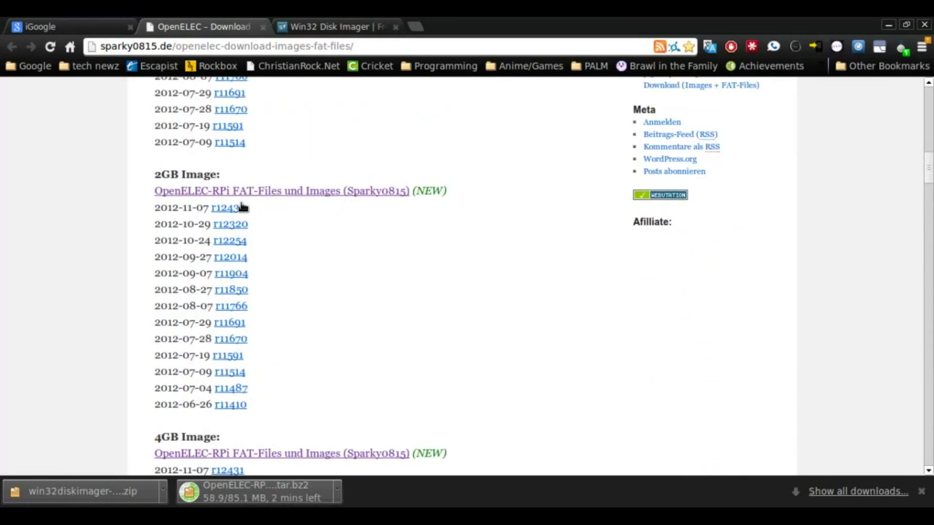
{"action": "left_click_drag", "start_coordinate": [442, 193], "coordinate": [407, 192]}
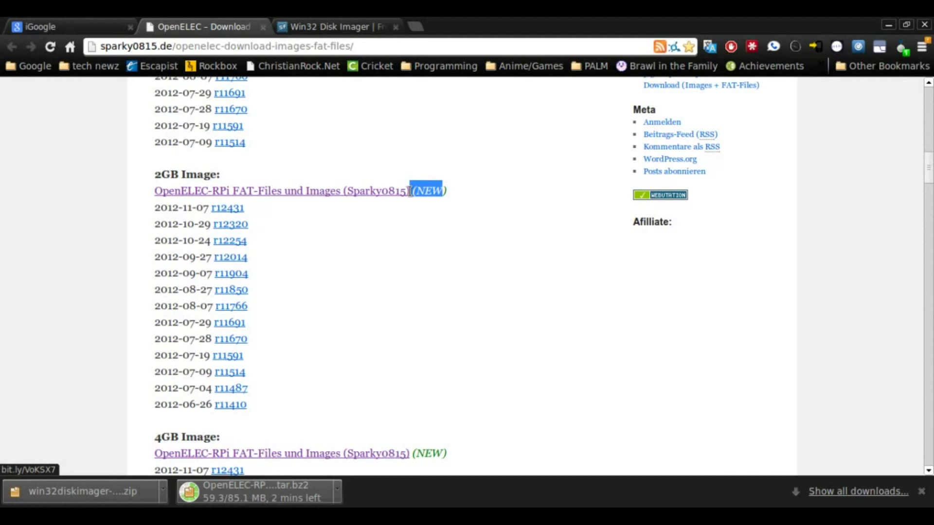
{"action": "left_click", "coordinate": [485, 227]}
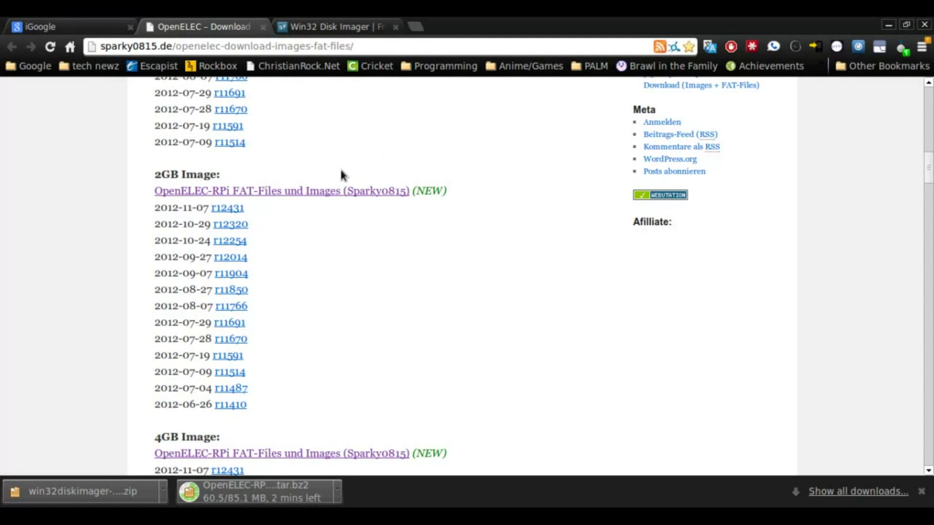
Review the Win32 Disk Imager project page on SourceForge and the contents of its downloaded zip archive
{"action": "left_click", "coordinate": [312, 28]}
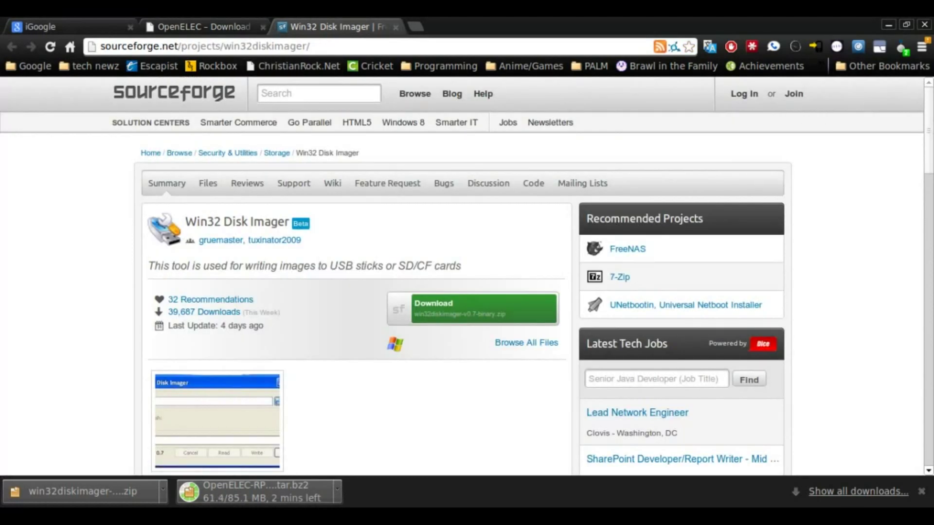
{"action": "left_click_drag", "start_coordinate": [928, 111], "coordinate": [930, 180]}
{"action": "scroll", "coordinate": [879, 132], "scroll_direction": "up", "scroll_amount": 5}
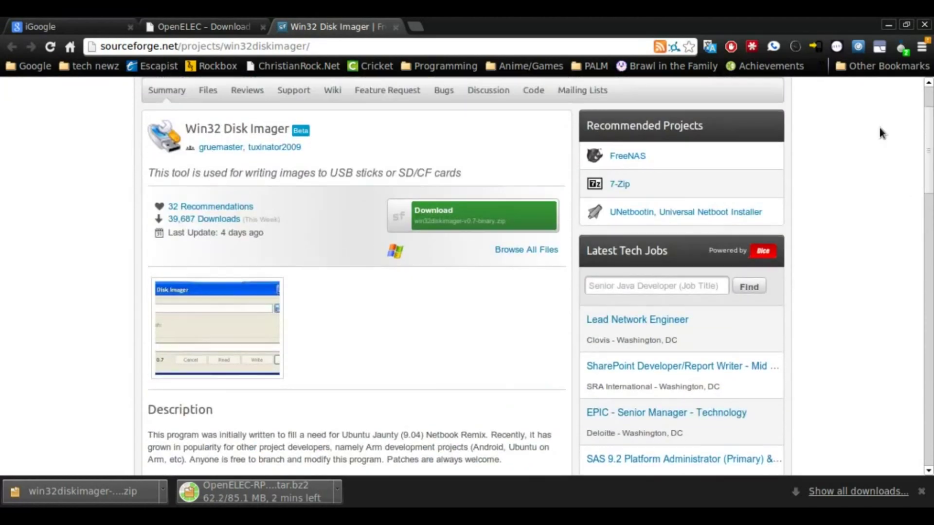
{"action": "left_click", "coordinate": [50, 487]}
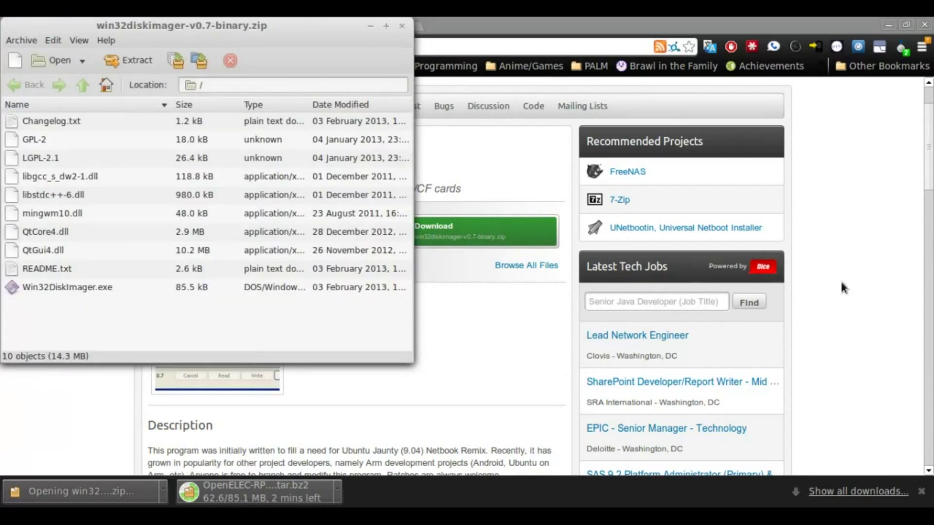
{"action": "left_click", "coordinate": [270, 428]}
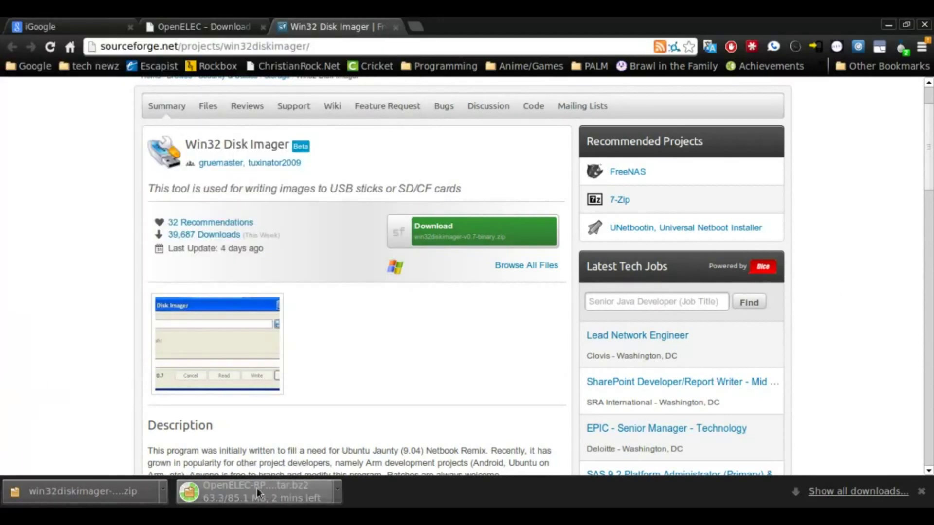
Return to the OpenELEC download page and examine the 2012-11-07 r12431 entry under 2GB Image
{"action": "left_click", "coordinate": [175, 31]}
{"action": "left_click", "coordinate": [75, 25]}
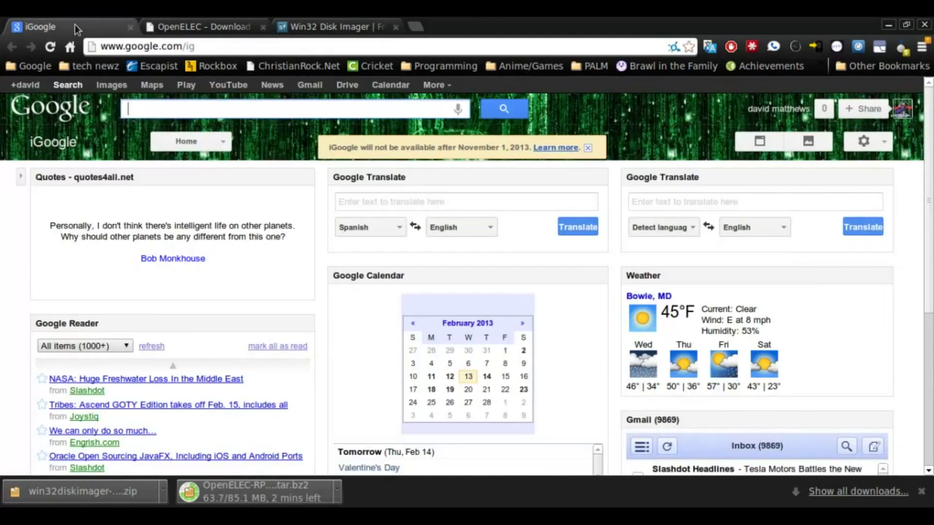
{"action": "left_click", "coordinate": [175, 24]}
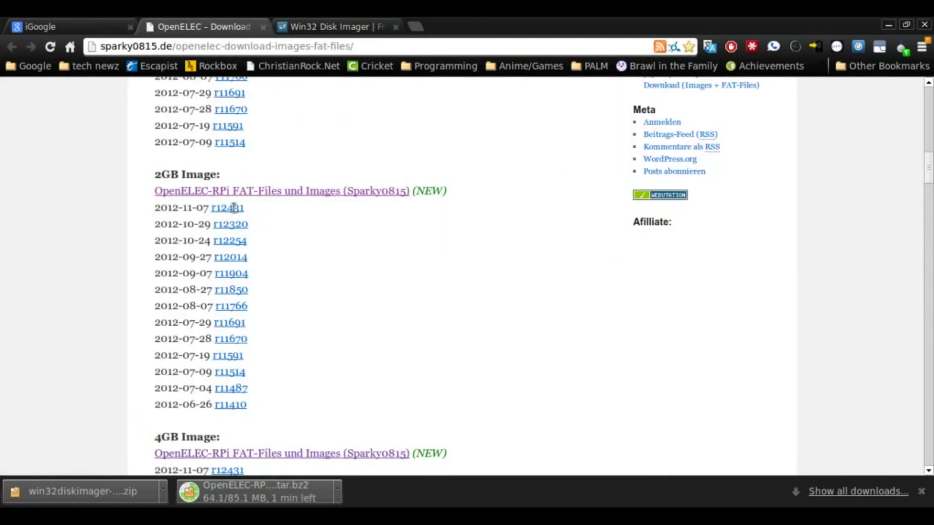
{"action": "left_click_drag", "start_coordinate": [245, 207], "coordinate": [209, 208]}
{"action": "left_click_drag", "start_coordinate": [930, 160], "coordinate": [898, 162]}
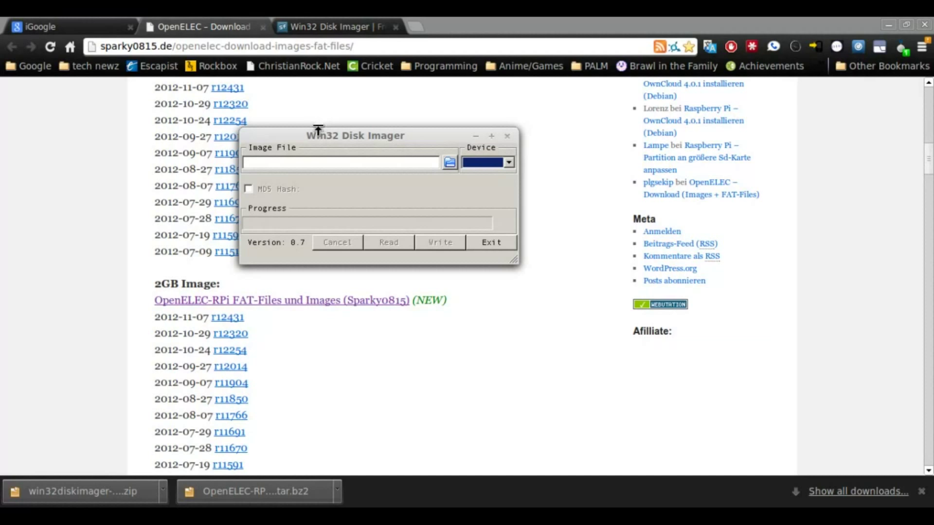
Reposition the Win32 Disk Imager window, then open the downloaded OpenELEC archive and browse to its /media/daten/2GB/ folder
{"action": "mouse_move", "coordinate": [365, 133]}
{"action": "left_mouse_down"}
{"action": "mouse_move", "coordinate": [387, 224]}
{"action": "mouse_move", "coordinate": [391, 120]}
{"action": "mouse_move", "coordinate": [355, 120]}
{"action": "left_mouse_up"}
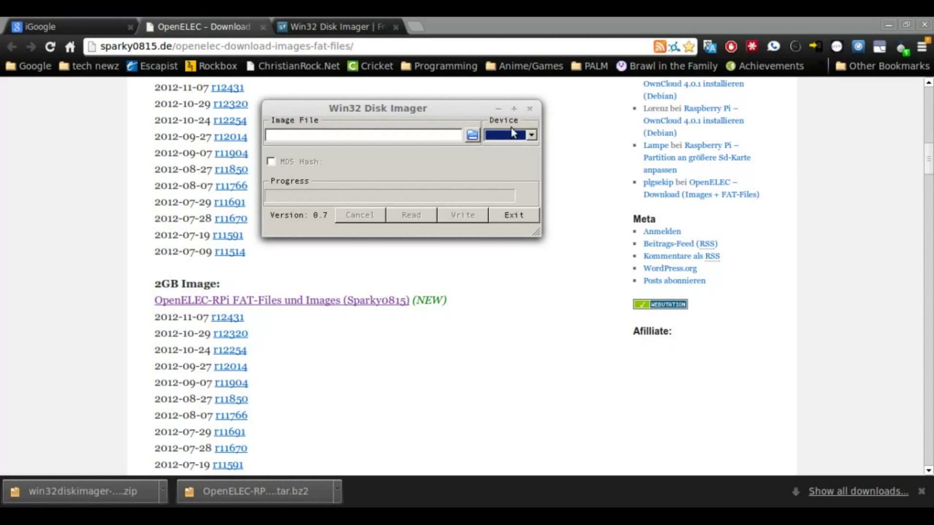
{"action": "left_click_drag", "start_coordinate": [485, 103], "coordinate": [609, 96]}
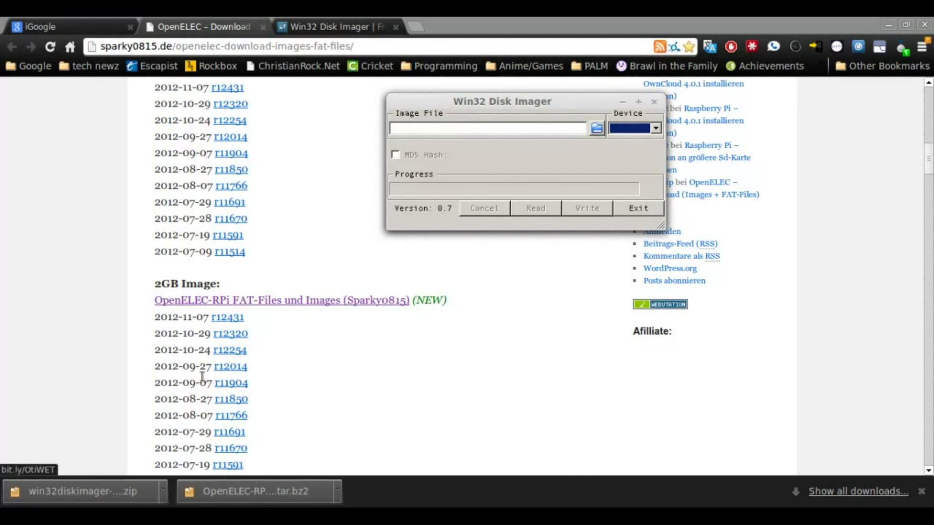
{"action": "left_click", "coordinate": [244, 492]}
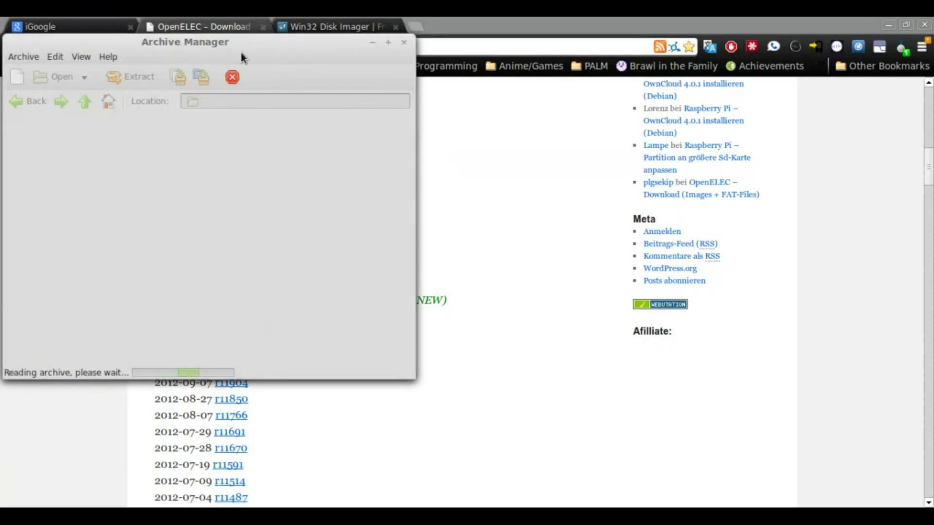
{"action": "left_click_drag", "start_coordinate": [217, 49], "coordinate": [379, 78]}
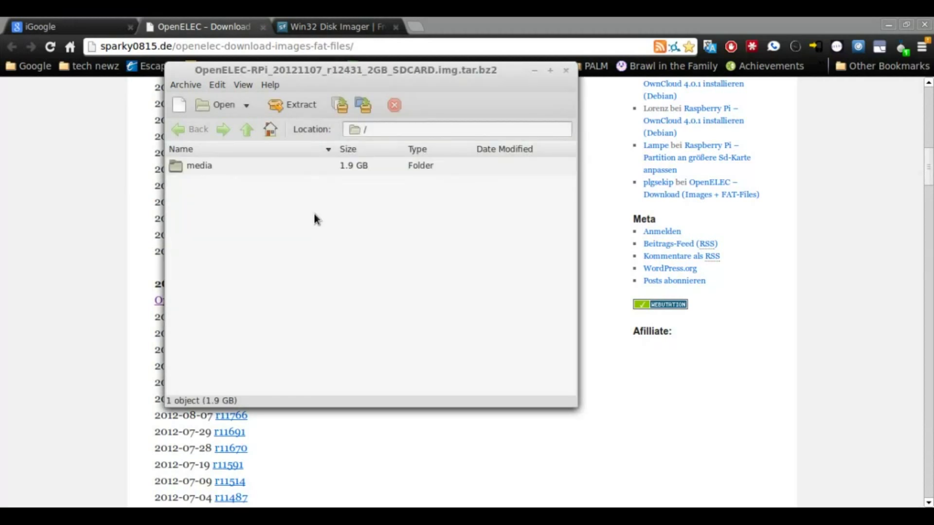
{"action": "double_click", "coordinate": [188, 169]}
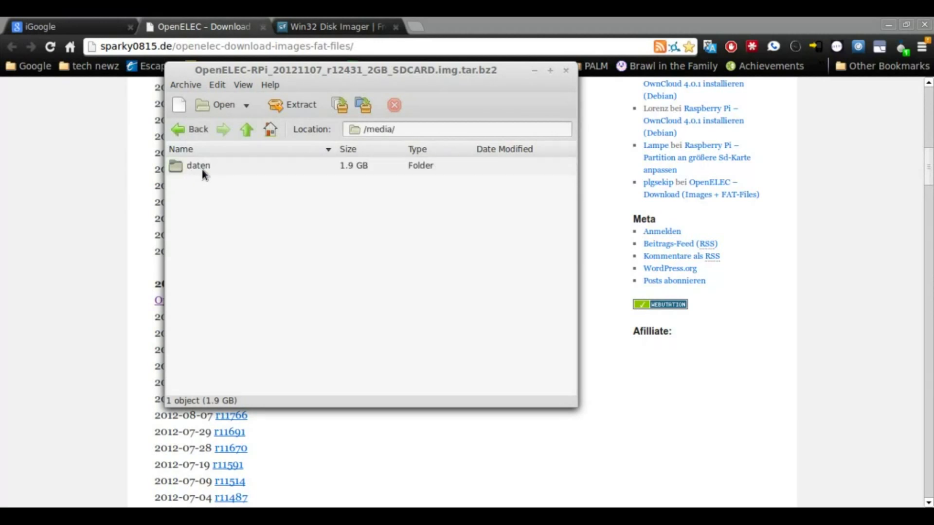
{"action": "double_click", "coordinate": [202, 168]}
{"action": "double_click", "coordinate": [191, 167]}
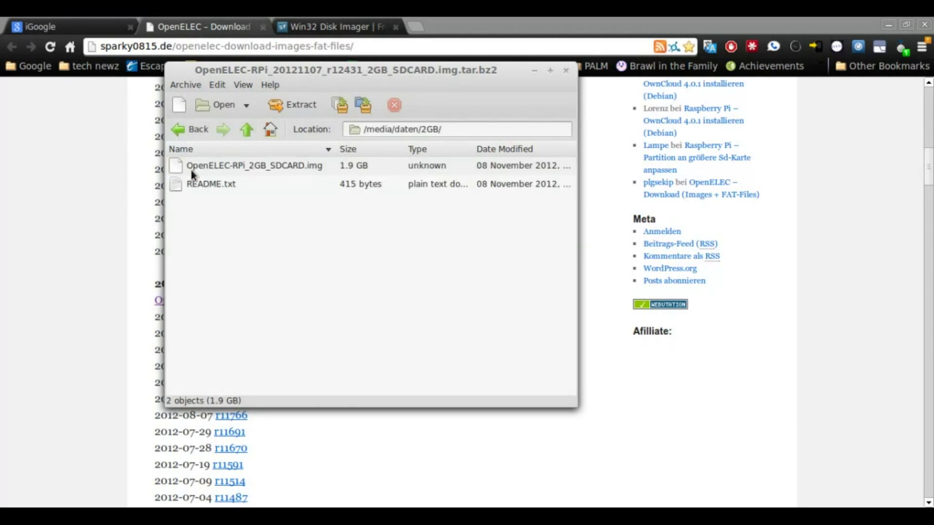
Extract OpenELEC-RPi_2GB_SDCARD.img from the archive into the 32img folder and select the extracted file
{"action": "left_click", "coordinate": [191, 170]}
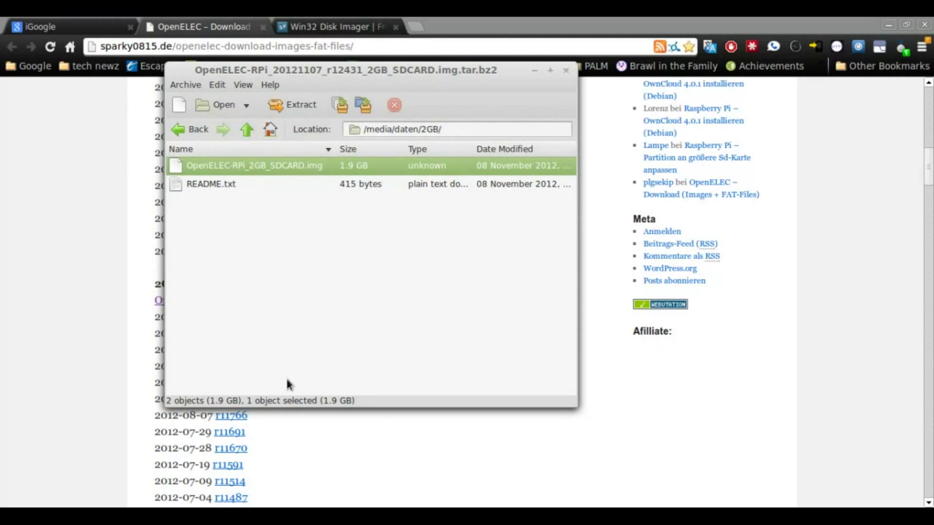
{"action": "key", "text": "alt+Tab"}
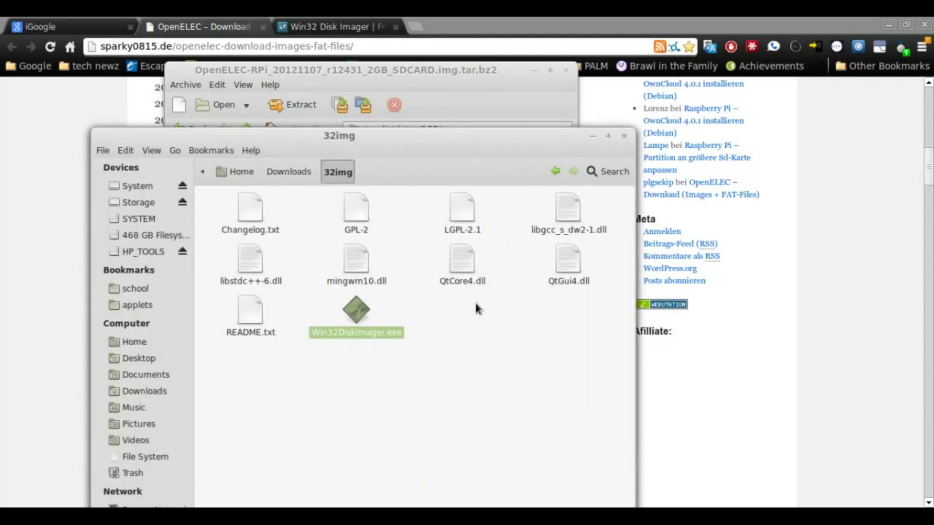
{"action": "left_click_drag", "start_coordinate": [395, 137], "coordinate": [227, 212]}
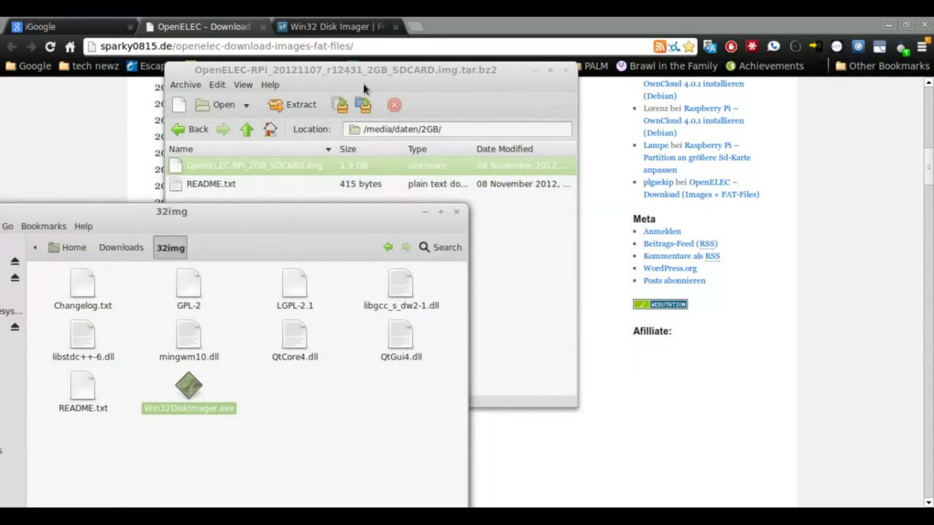
{"action": "left_click_drag", "start_coordinate": [418, 77], "coordinate": [650, 107]}
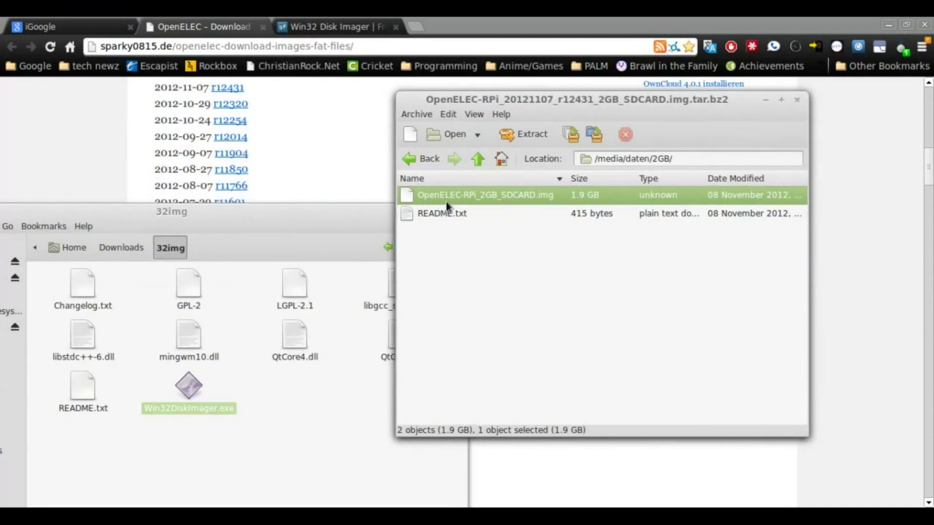
{"action": "left_click_drag", "start_coordinate": [445, 197], "coordinate": [271, 435]}
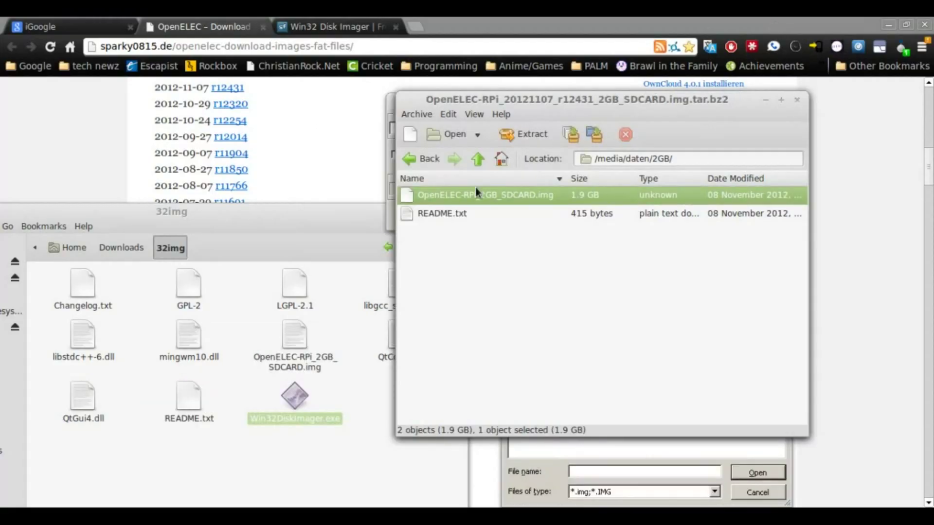
{"action": "left_click", "coordinate": [189, 396]}
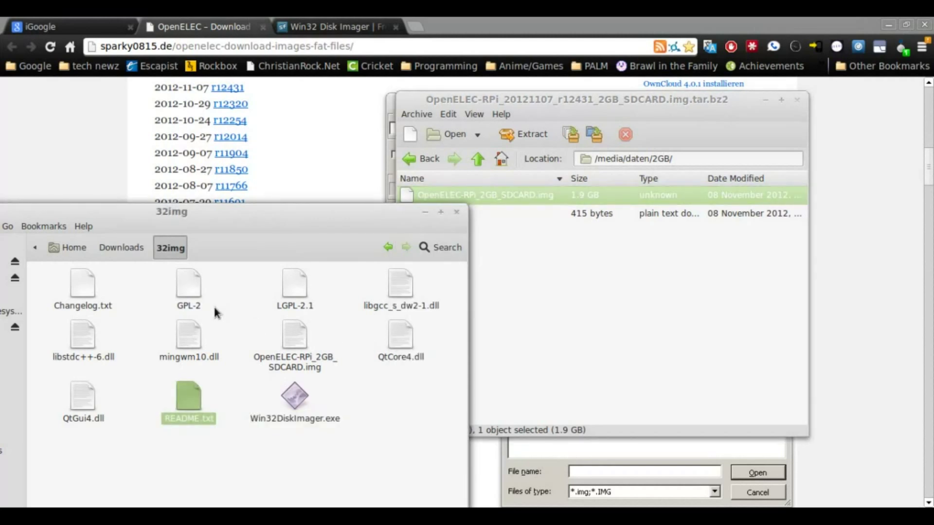
{"action": "left_click", "coordinate": [290, 353]}
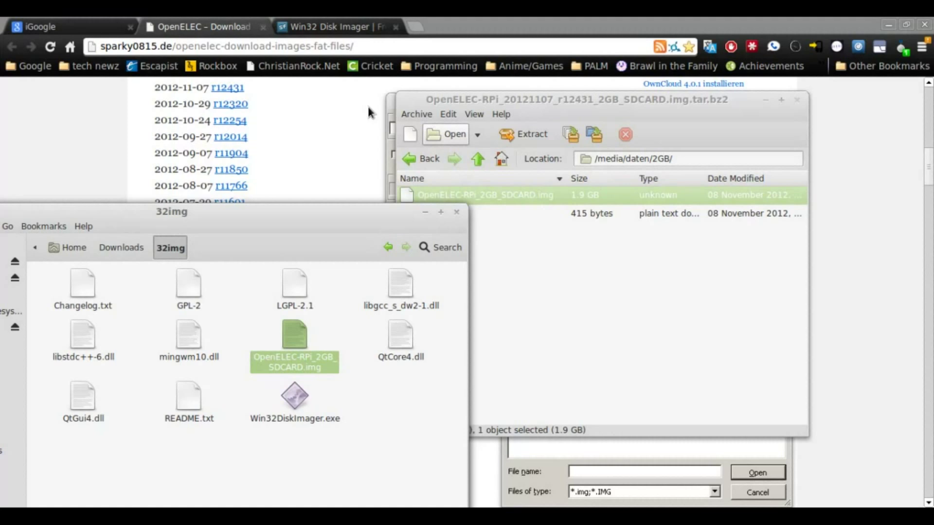
Switch to Win32 Disk Imager and load OpenELEC-RPi_2GB_SDCARD.img from the 32img folder as the image file
{"action": "left_click", "coordinate": [390, 104]}
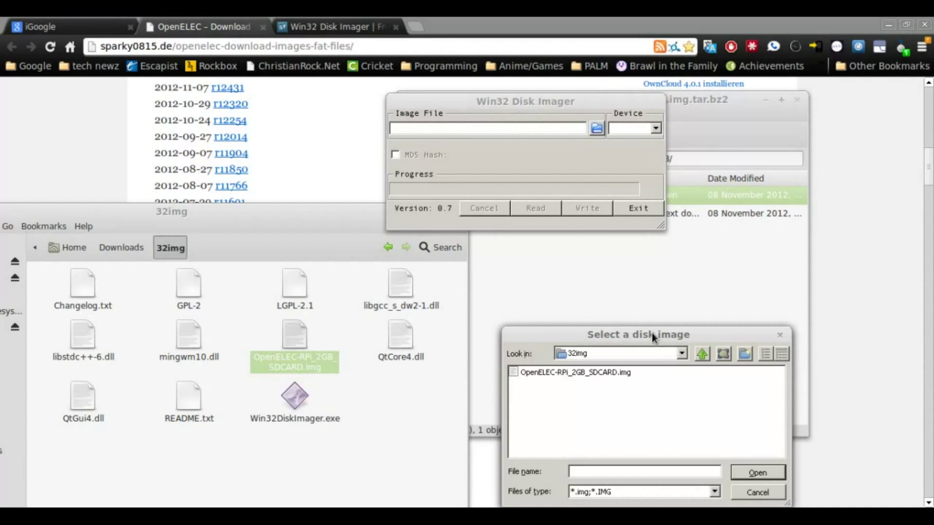
{"action": "left_click_drag", "start_coordinate": [650, 328], "coordinate": [503, 152]}
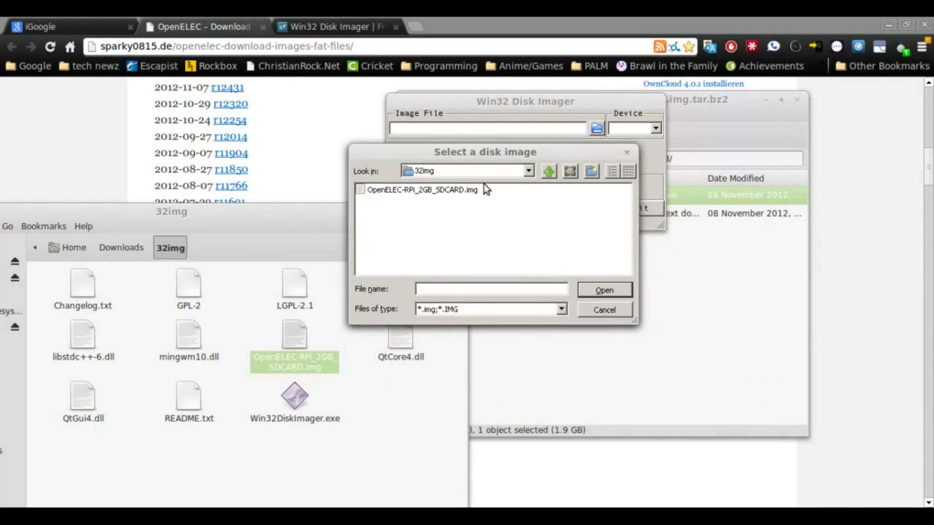
{"action": "double_click", "coordinate": [466, 189]}
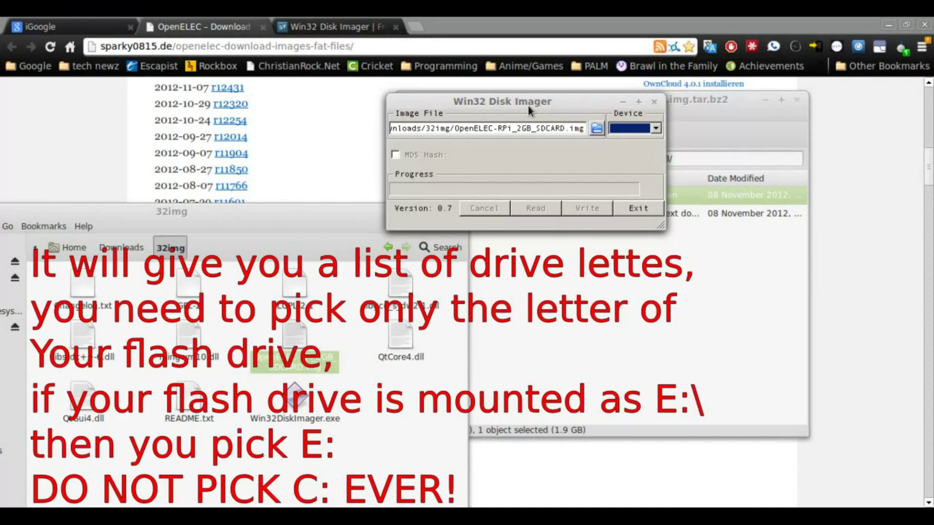
{"action": "left_click_drag", "start_coordinate": [527, 108], "coordinate": [506, 106]}
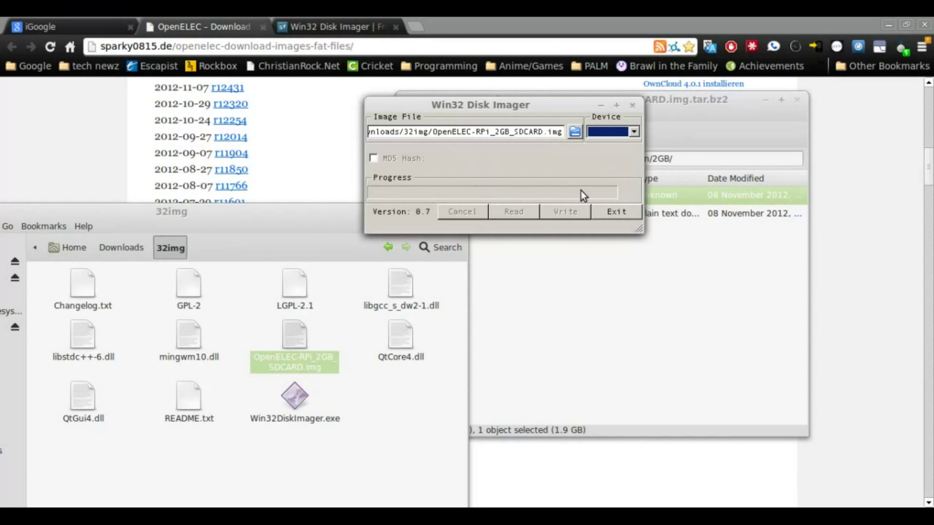
Minimize Win32 Disk Imager and move the ImageWriter window clear of the 32img folder window
{"action": "left_click", "coordinate": [600, 105]}
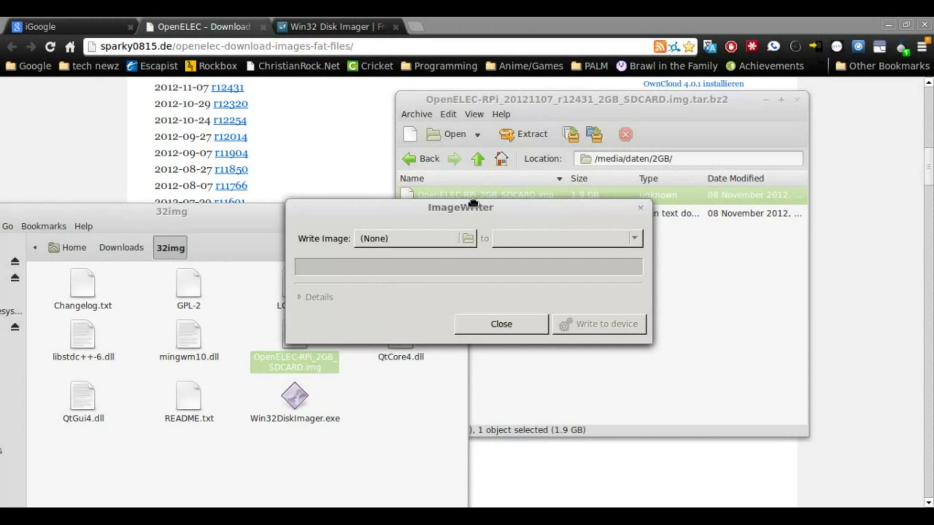
{"action": "left_click_drag", "start_coordinate": [473, 204], "coordinate": [460, 65]}
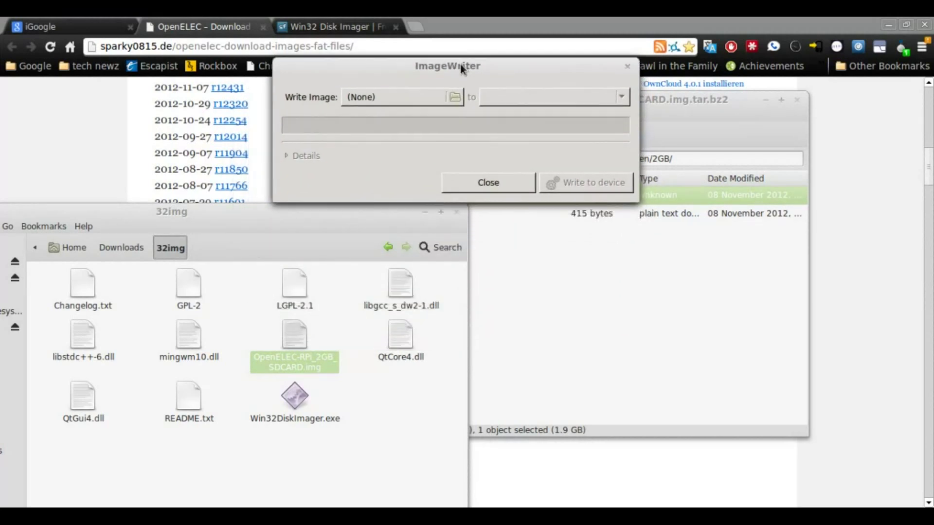
Open ImageWriter's image chooser, move it clear of the main window, and browse from the file system's home directory into the personal home folder
{"action": "left_click", "coordinate": [430, 94]}
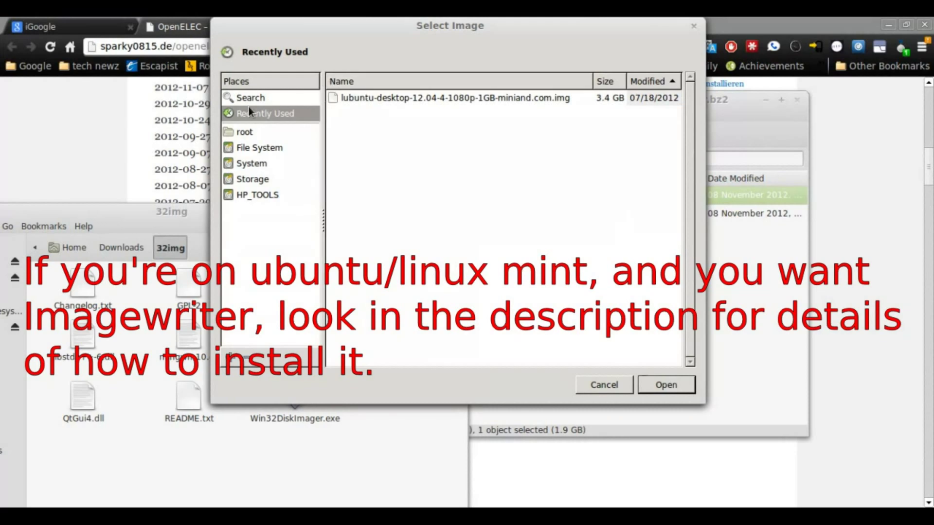
{"action": "left_click_drag", "start_coordinate": [292, 25], "coordinate": [447, 128]}
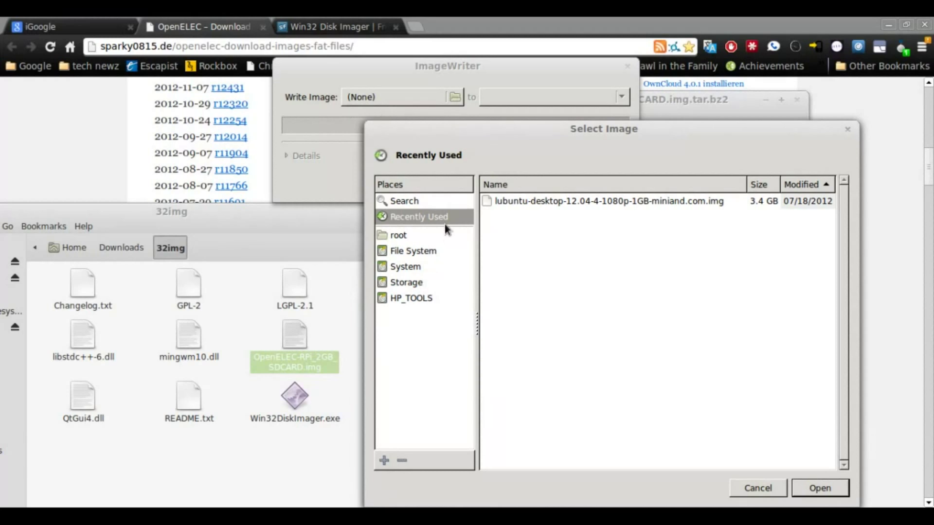
{"action": "left_click", "coordinate": [414, 253]}
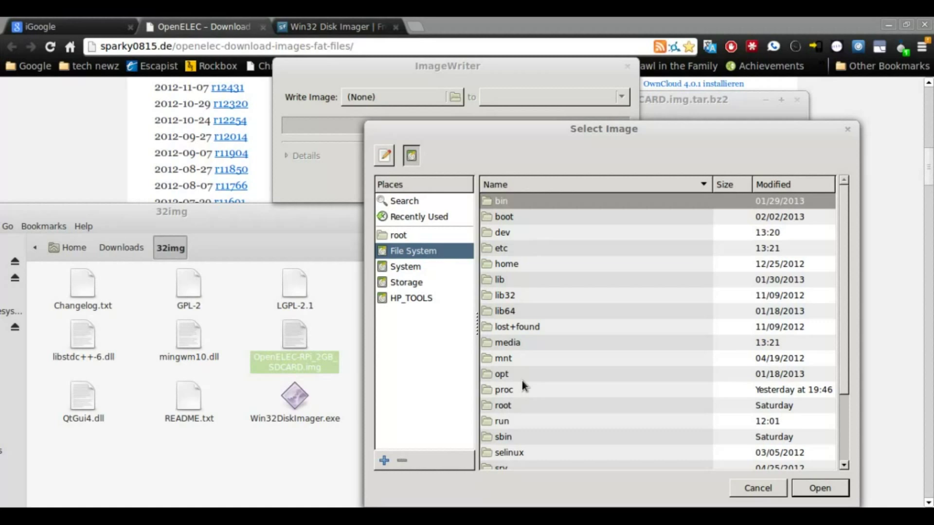
{"action": "left_click", "coordinate": [514, 387]}
{"action": "key", "text": "h"}
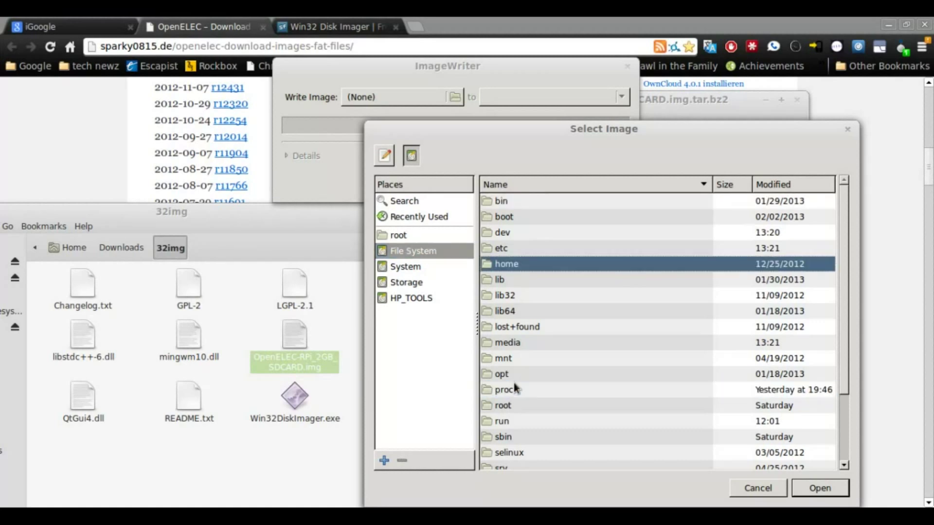
{"action": "key", "text": "Return"}
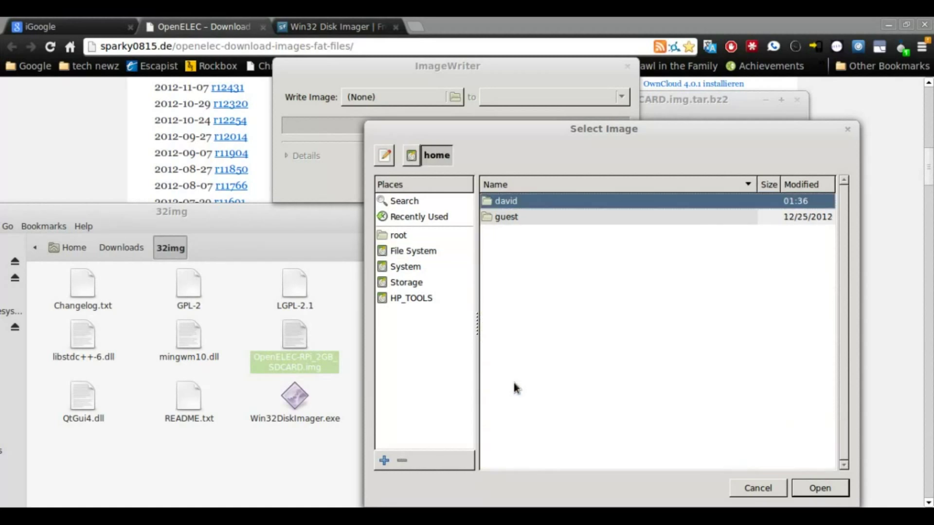
{"action": "double_click", "coordinate": [503, 204]}
{"action": "double_click", "coordinate": [513, 206]}
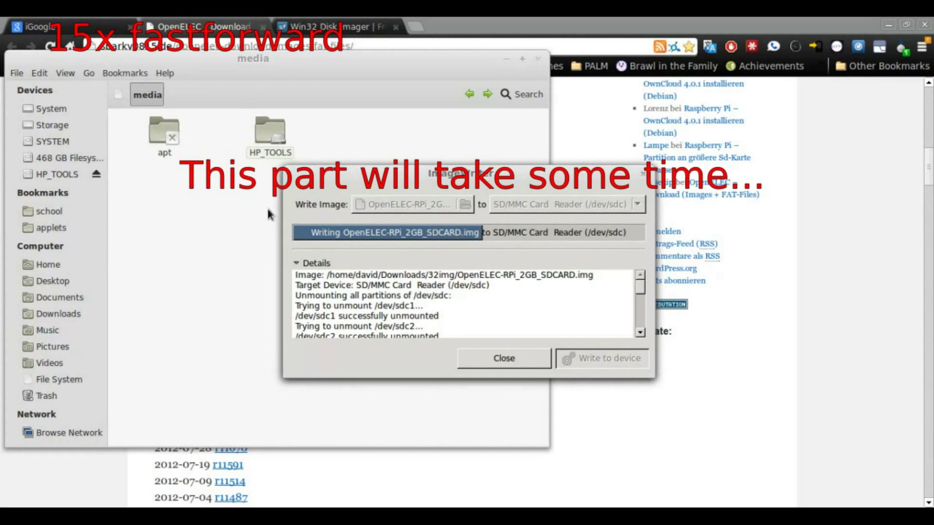
Examine the latest write log entries in ImageWriter's details while OpenELEC-RPi_2GB_SDCARD.img is written to the SD card reader
{"action": "left_click_drag", "start_coordinate": [640, 286], "coordinate": [640, 335]}
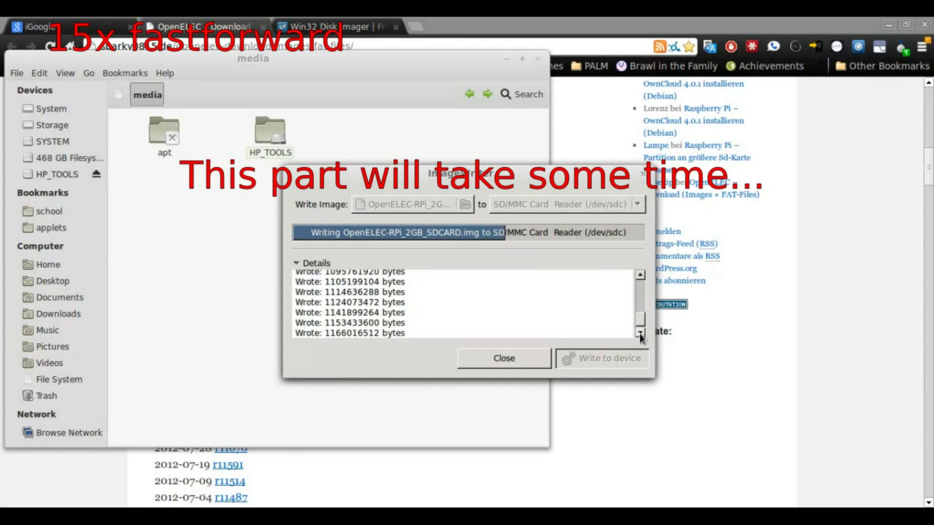
{"action": "scroll", "coordinate": [640, 335], "scroll_direction": "down", "scroll_amount": 1}
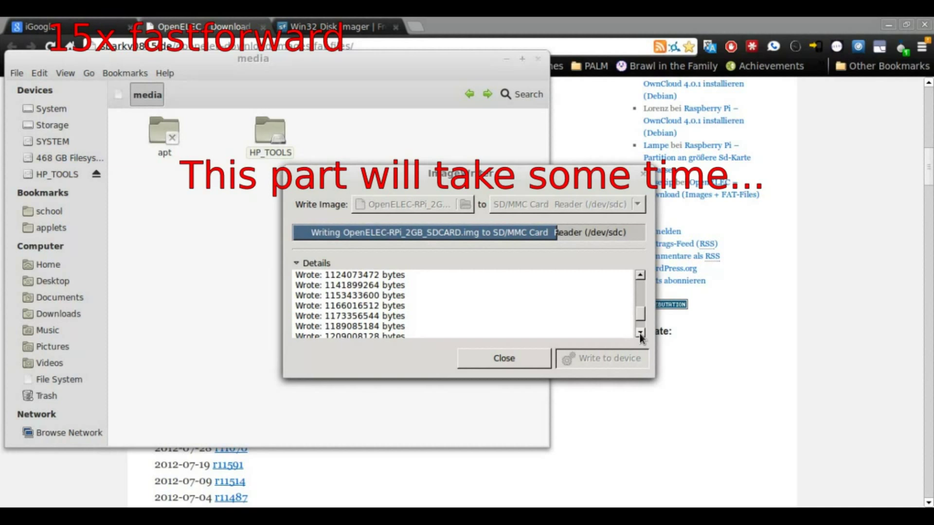
{"action": "scroll", "coordinate": [640, 335], "scroll_direction": "down", "scroll_amount": 10}
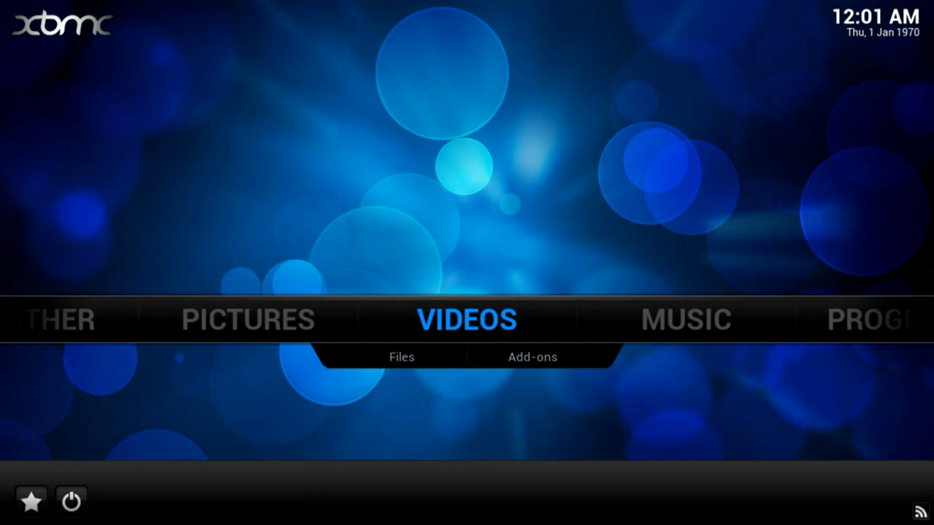
Look through the Weather, Pictures, Videos and Music categories on the XBMC home screen
{"action": "key", "text": "Right"}
{"action": "key", "text": "Left"}
{"action": "key", "text": "Left"}
{"action": "key", "text": "Left"}
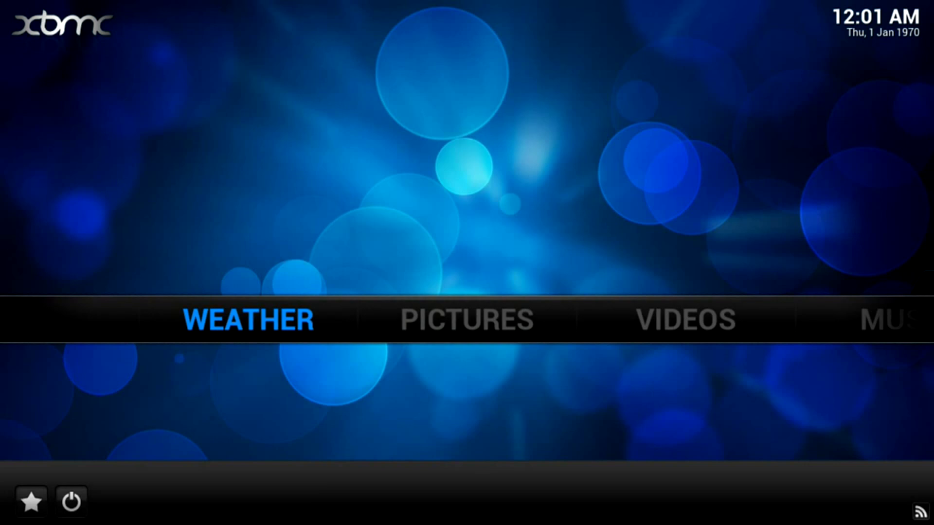
{"action": "key", "text": "Down"}
{"action": "key", "text": "Up"}
{"action": "key", "text": "Right"}
{"action": "key", "text": "Right"}
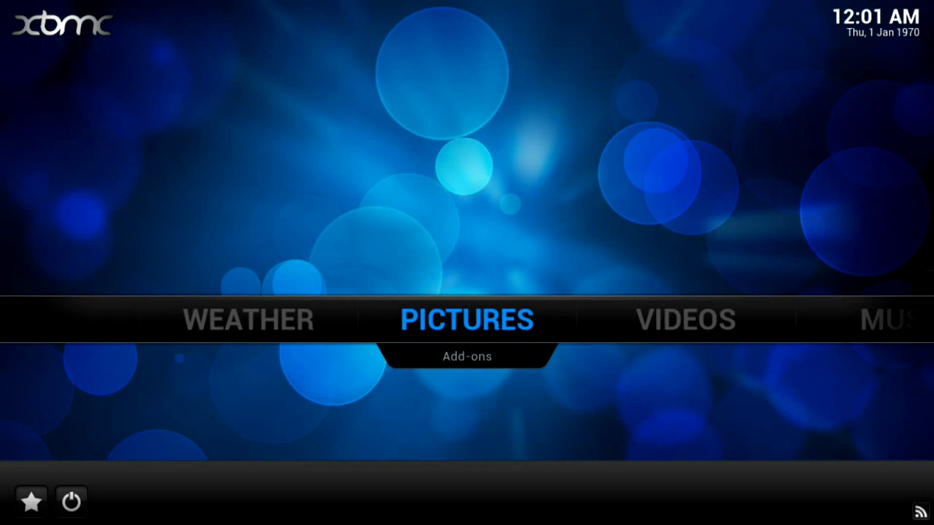
{"action": "key", "text": "Right"}
Examine the favourites and power shortcuts and the Music submenu, returning focus to the Music category
{"action": "key", "text": "Down"}
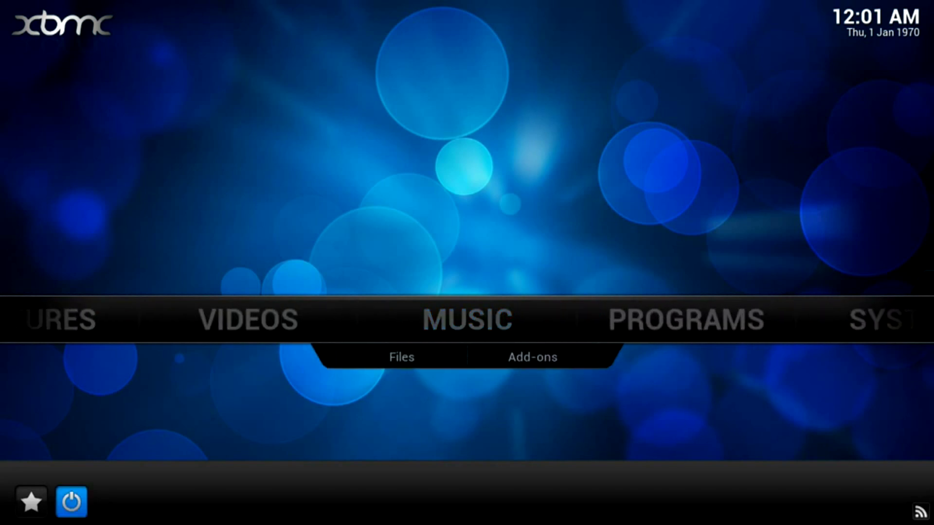
{"action": "key", "text": "Left"}
{"action": "key", "text": "Right"}
{"action": "key", "text": "Left"}
{"action": "key", "text": "Right"}
{"action": "key", "text": "Left"}
{"action": "key", "text": "Up"}
{"action": "key", "text": "Up"}
{"action": "key", "text": "Down"}
{"action": "key", "text": "Up"}
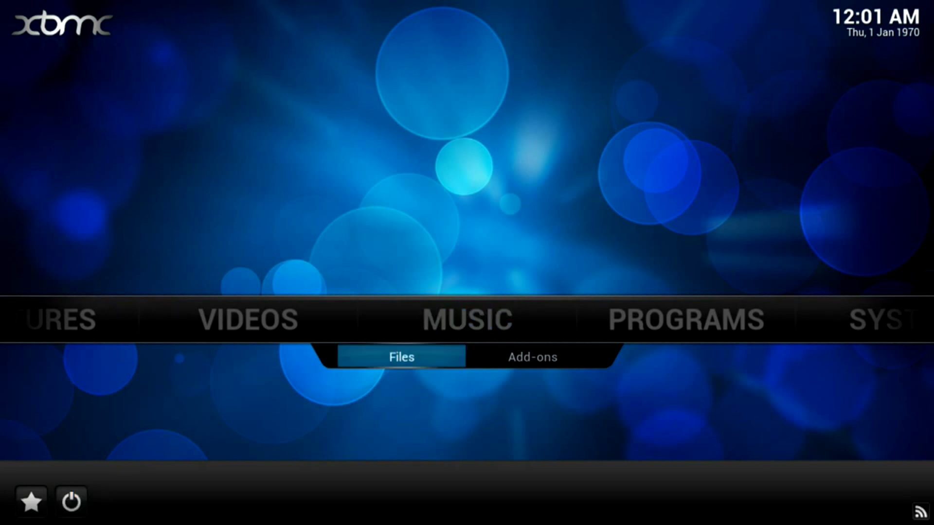
{"action": "key", "text": "Up"}
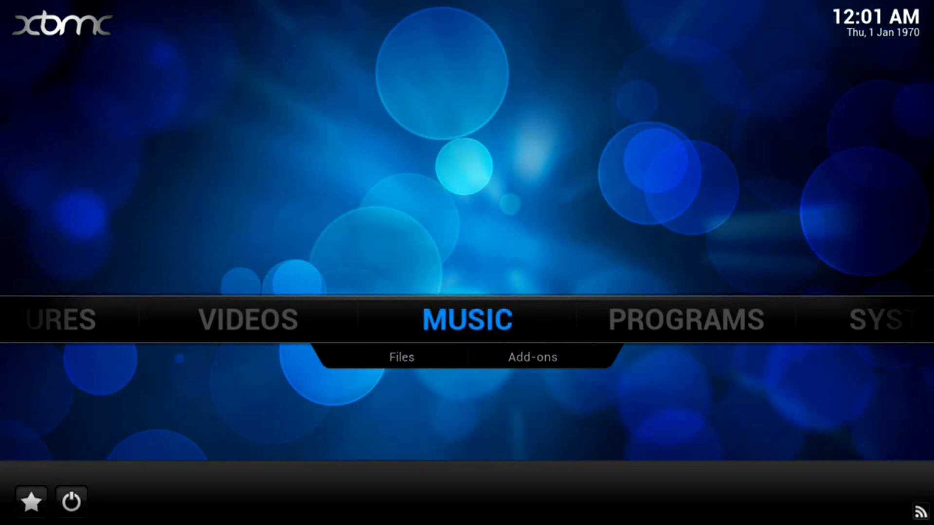
Review the home categories by going to Programs and back through Music and Videos to Weather
{"action": "key", "text": "Right"}
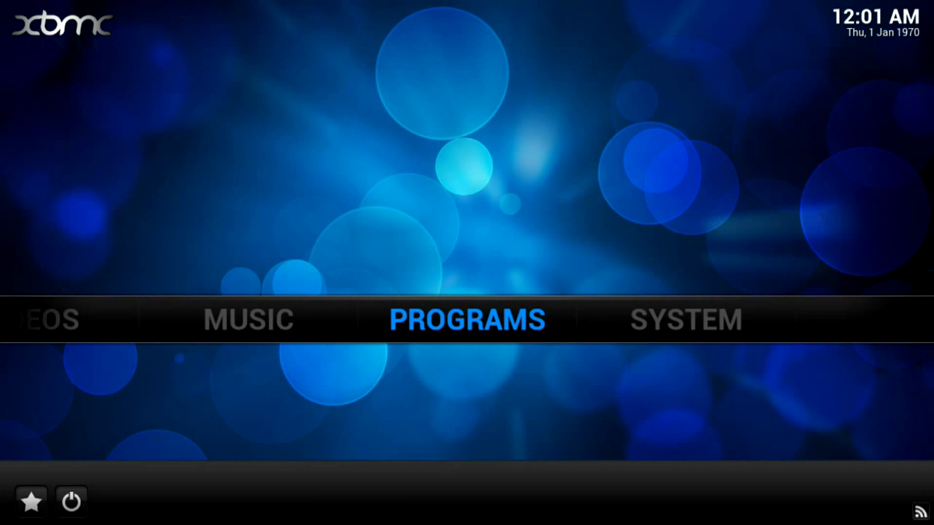
{"action": "key", "text": "Left"}
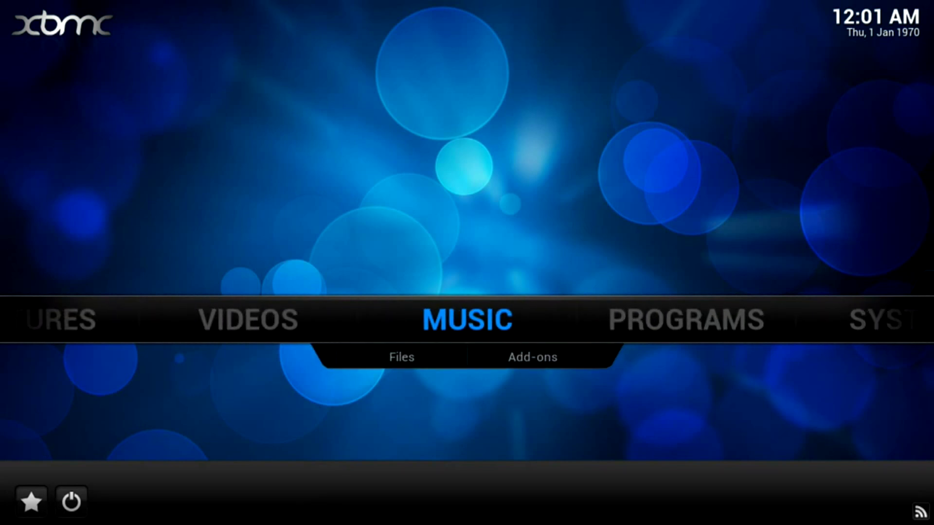
{"action": "key", "text": "Left"}
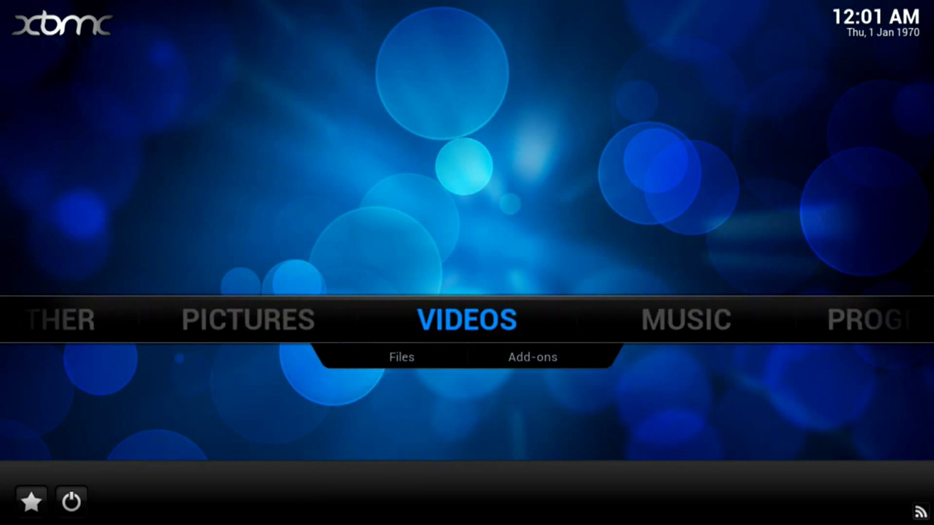
{"action": "key", "text": "Left"}
{"action": "key", "text": "Left"}
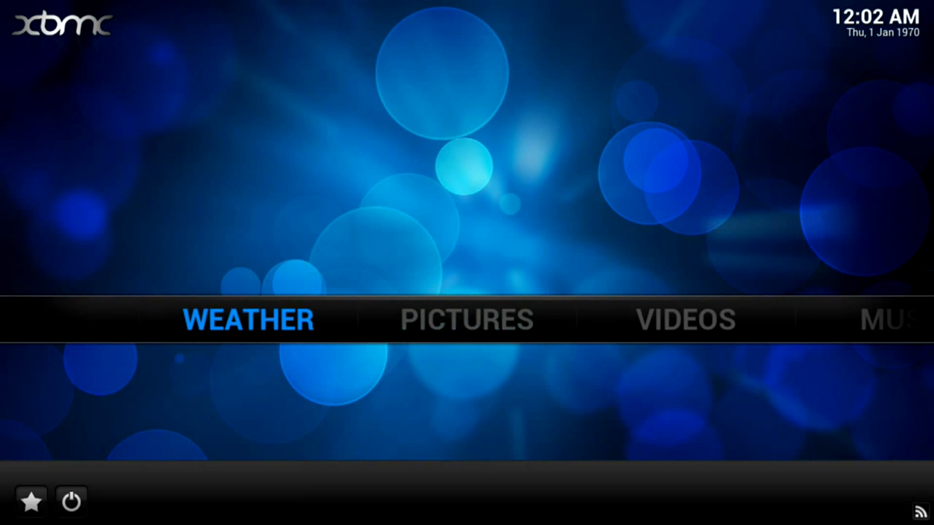
Examine the favourites and power shortcuts below the home menu, starting from and returning to Weather
{"action": "key", "text": "Down"}
{"action": "key", "text": "Left"}
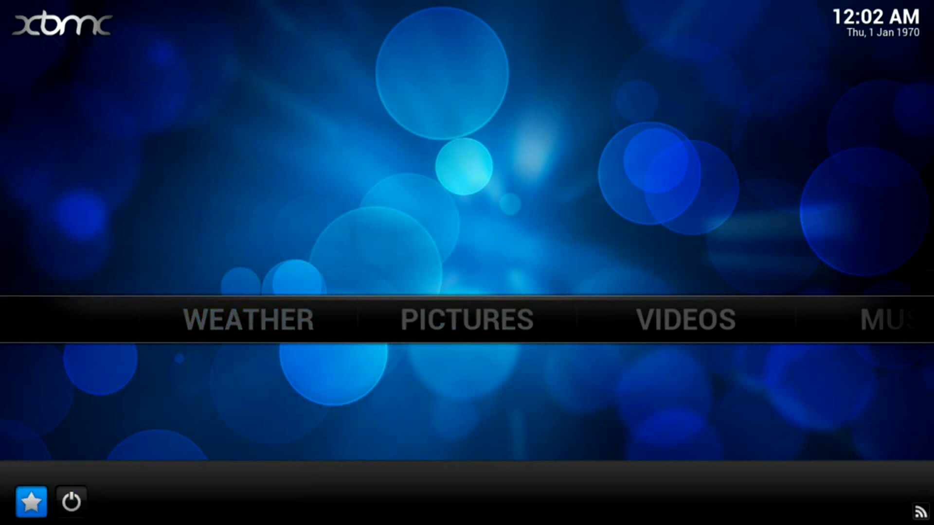
{"action": "key", "text": "Right"}
{"action": "key", "text": "Up"}
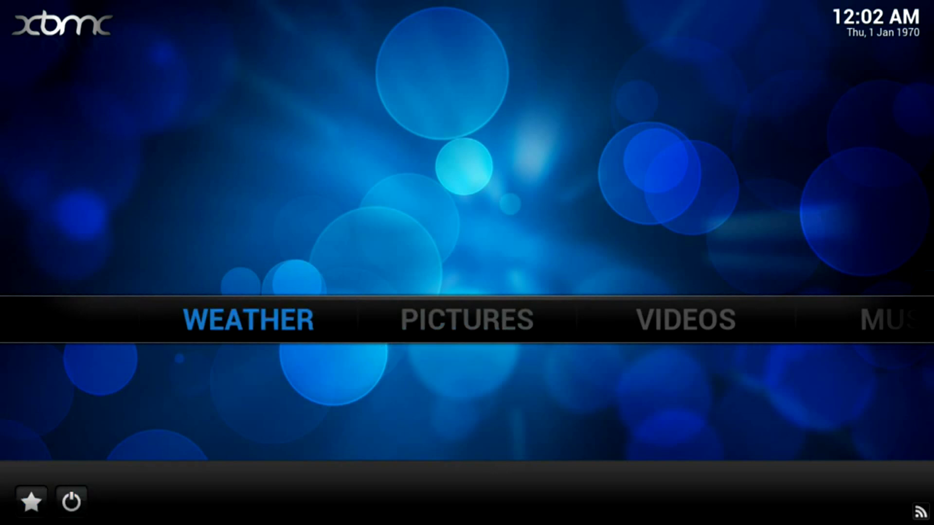
{"action": "key", "text": "Down"}
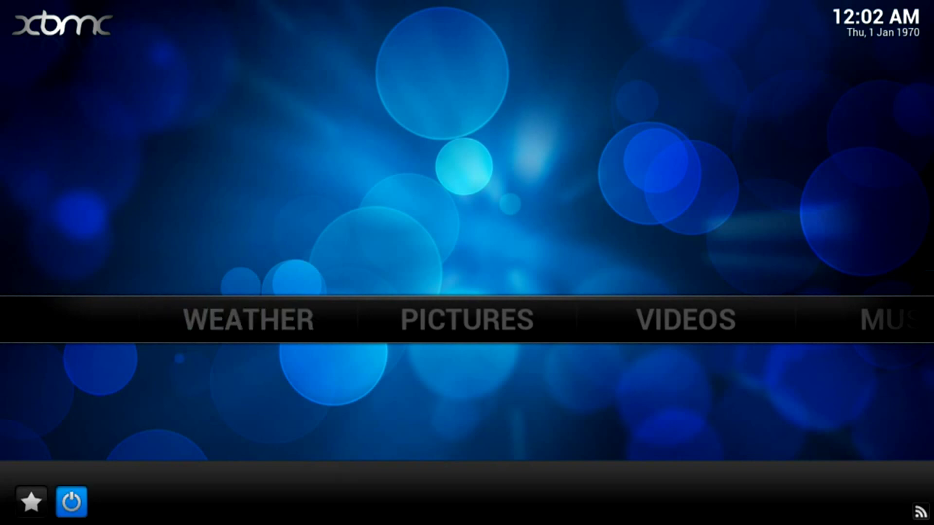
{"action": "key", "text": "Left"}
{"action": "key", "text": "Right"}
{"action": "key", "text": "Left"}
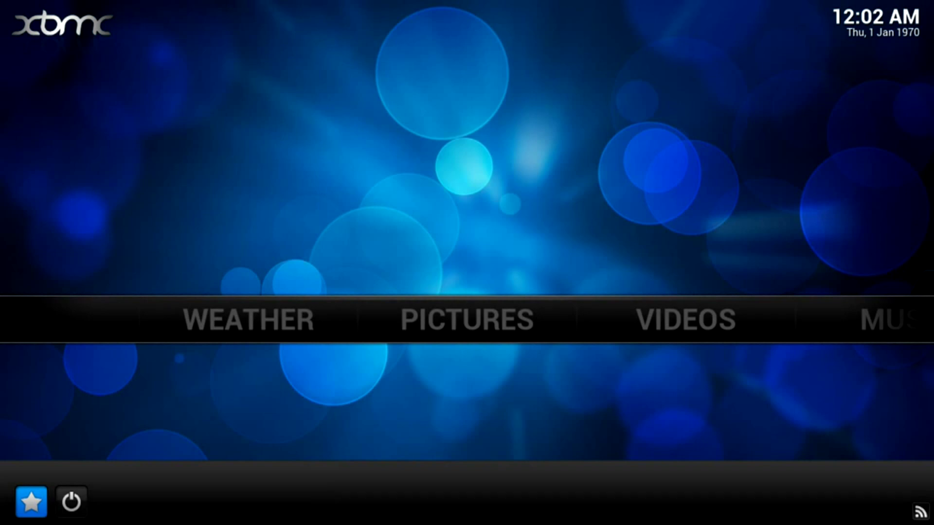
{"action": "key", "text": "Right"}
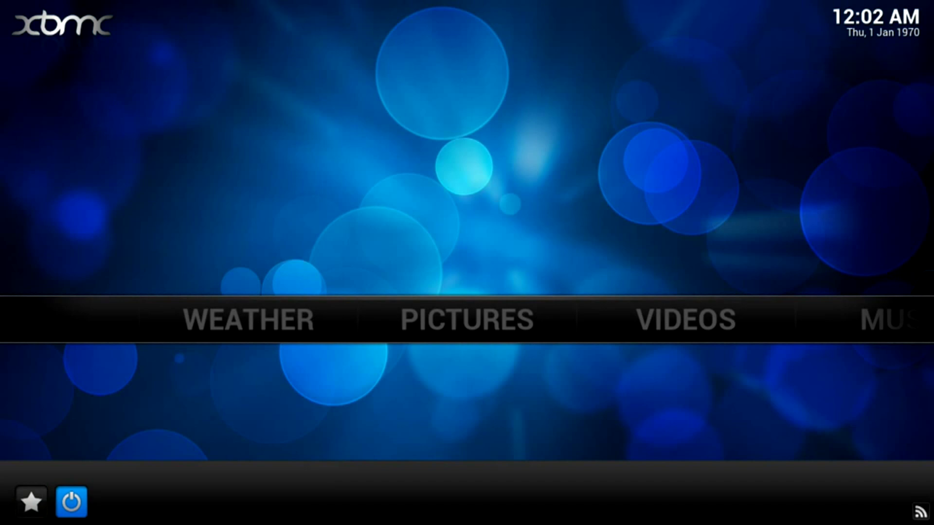
{"action": "key", "text": "Up"}
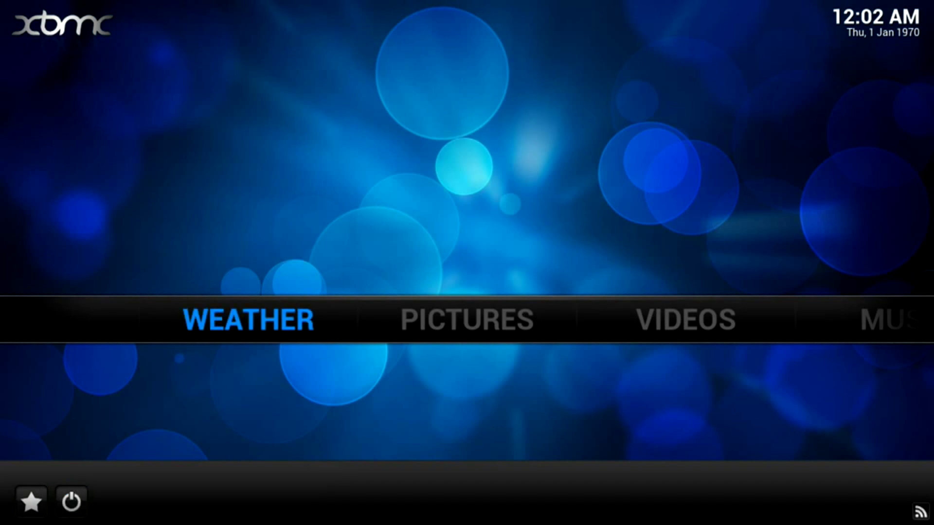
Open the Files view of the Videos category and dismiss the first-run help
{"action": "key", "text": "Right"}
{"action": "key", "text": "Right"}
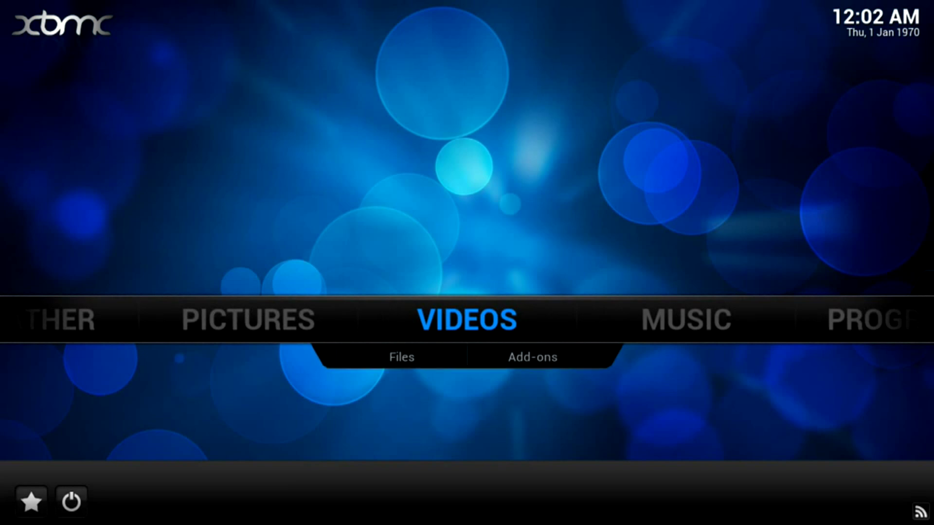
{"action": "key", "text": "Down"}
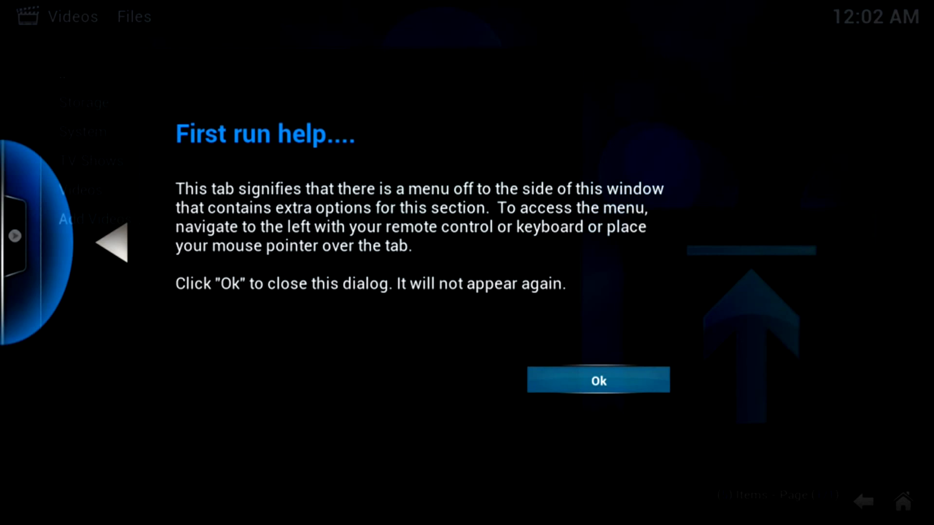
{"action": "key", "text": "Return"}
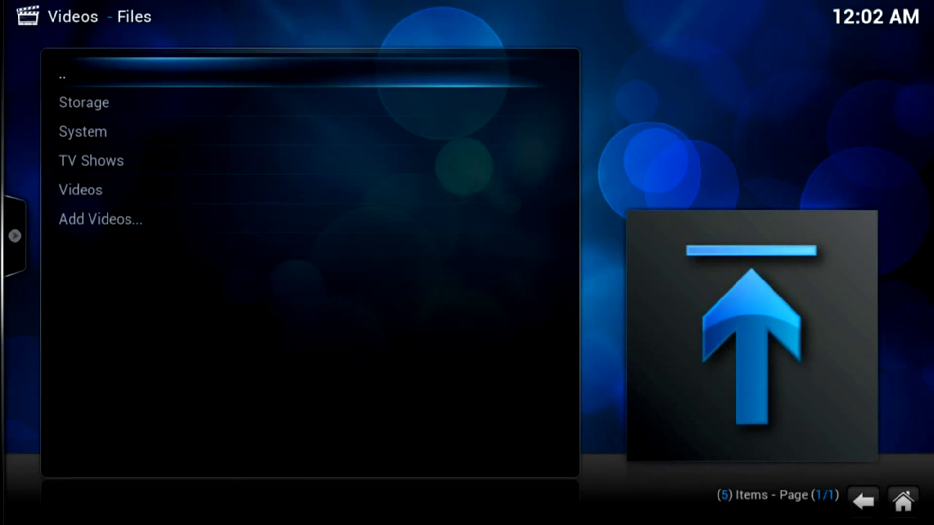
Look through the video sources list, including Storage, System, TV Shows and Videos, ending on Videos
{"action": "key", "text": "Down"}
{"action": "key", "text": "Down"}
{"action": "key", "text": "Down"}
{"action": "key", "text": "Down"}
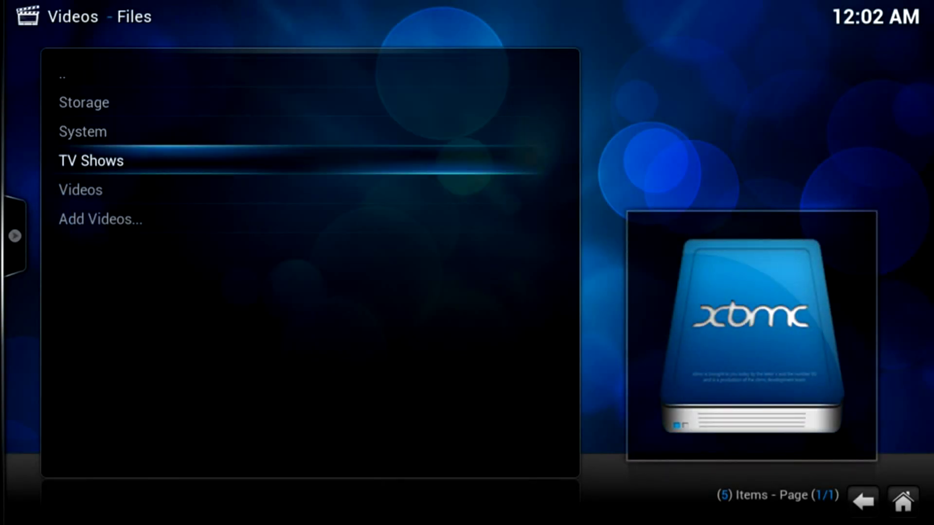
{"action": "key", "text": "Down"}
{"action": "key", "text": "Down"}
{"action": "key", "text": "Down"}
{"action": "key", "text": "Down"}
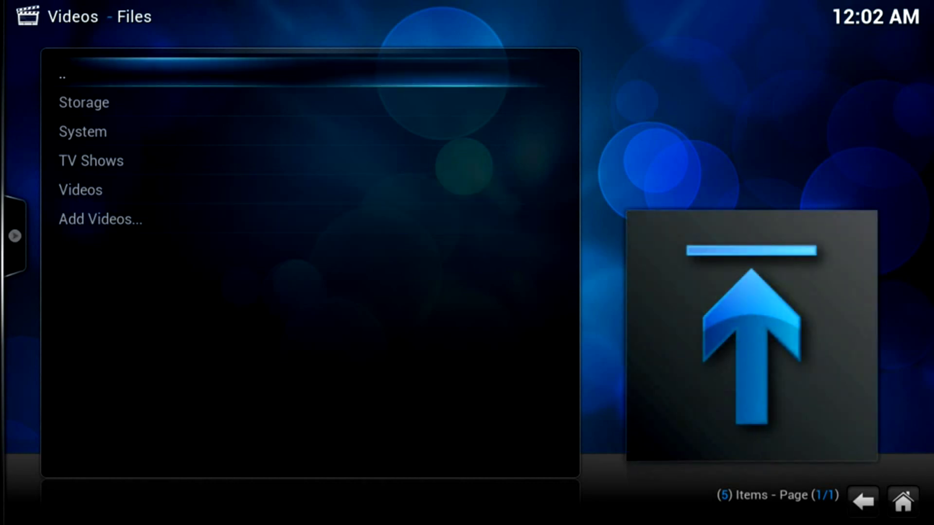
{"action": "key", "text": "Down"}
{"action": "key", "text": "Down"}
{"action": "key", "text": "Down"}
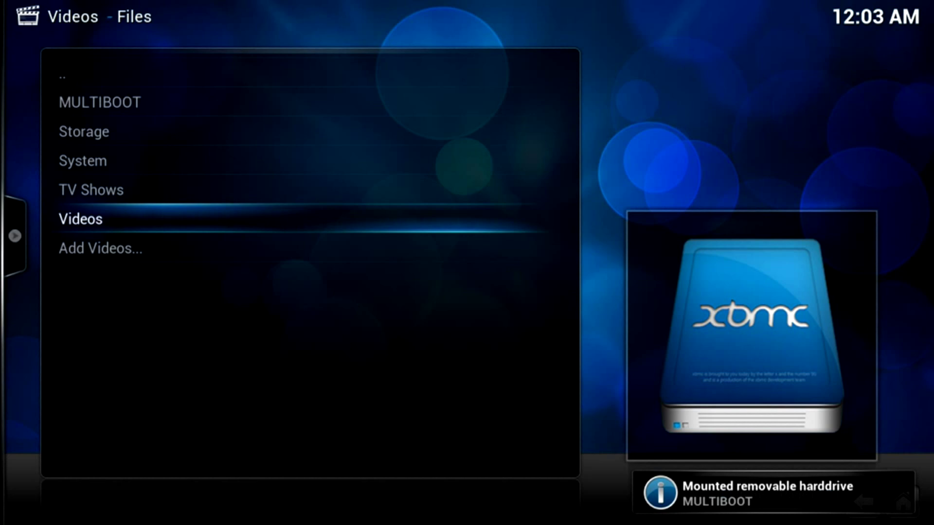
Review the video sources from TV Shows up to the MULTIBOOT drive, then check Add Videos and return to the parent entry
{"action": "key", "text": "Up"}
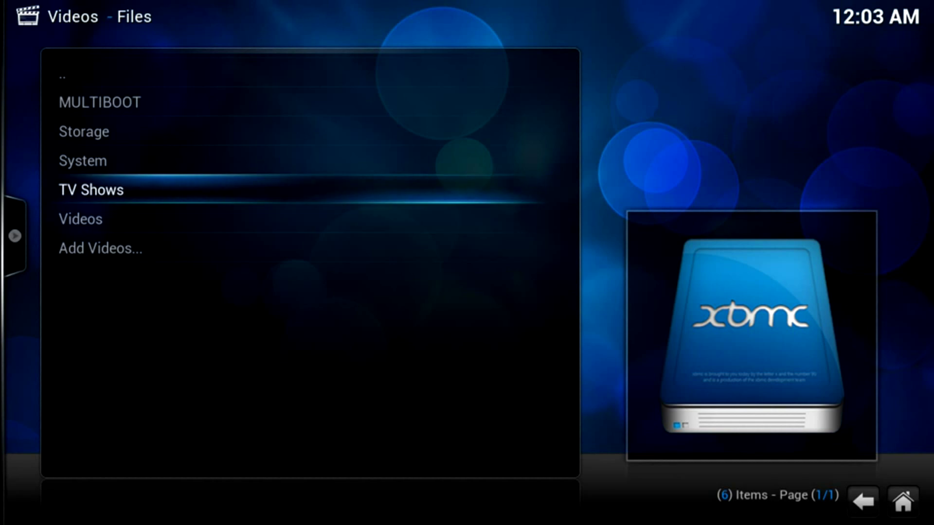
{"action": "key", "text": "Up"}
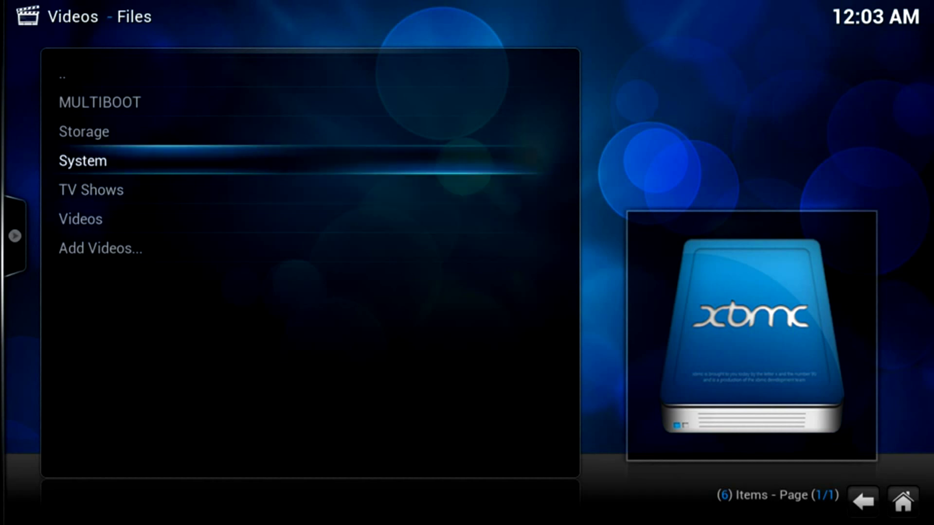
{"action": "key", "text": "Up"}
{"action": "key", "text": "Up"}
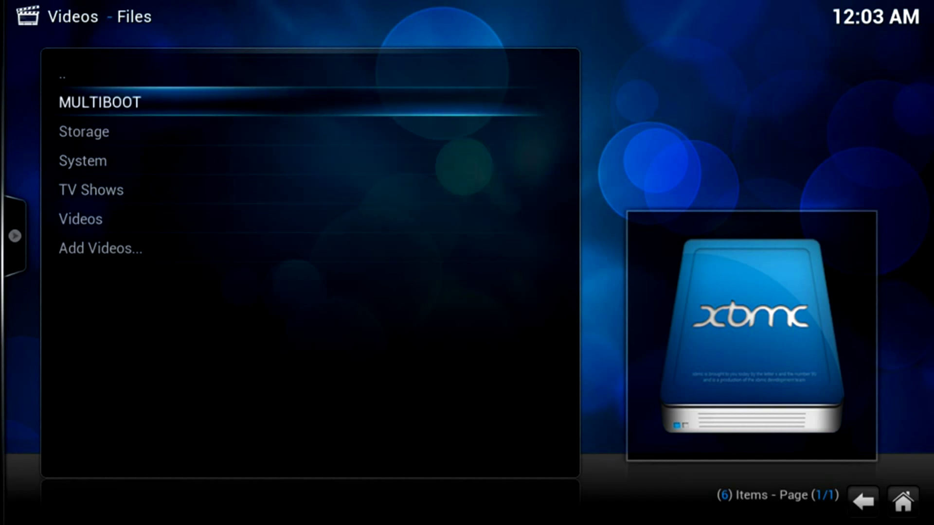
{"action": "key", "text": "Up"}
{"action": "key", "text": "Up"}
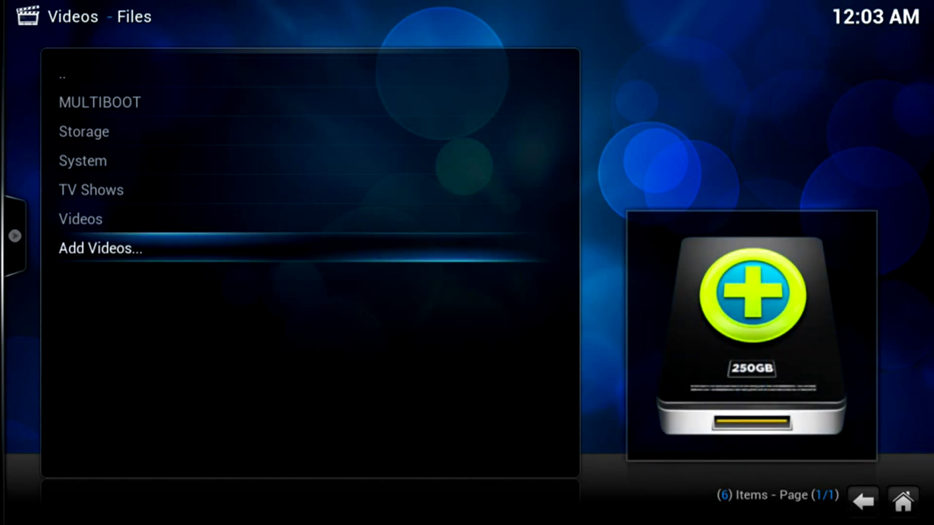
{"action": "key", "text": "Down"}
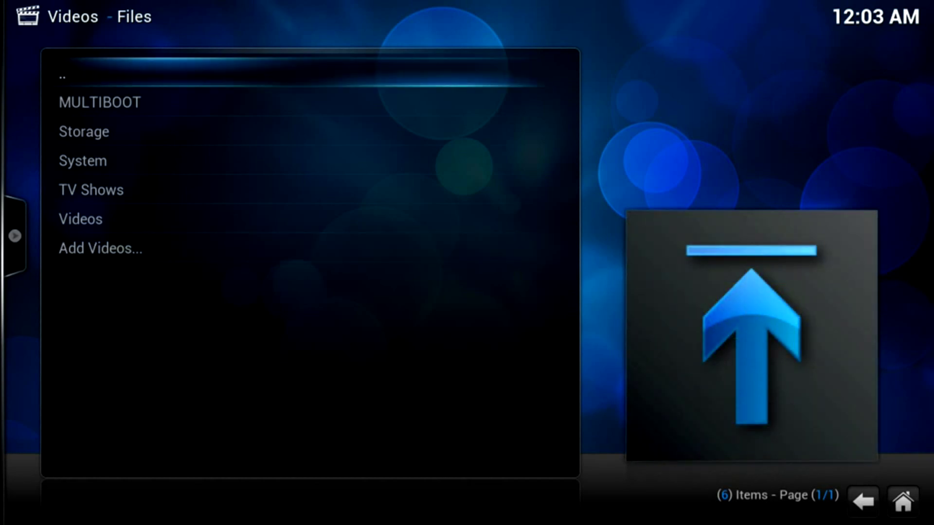
Open the MULTIBOOT drive in the video sources and look through its folders
{"action": "key", "text": "Down"}
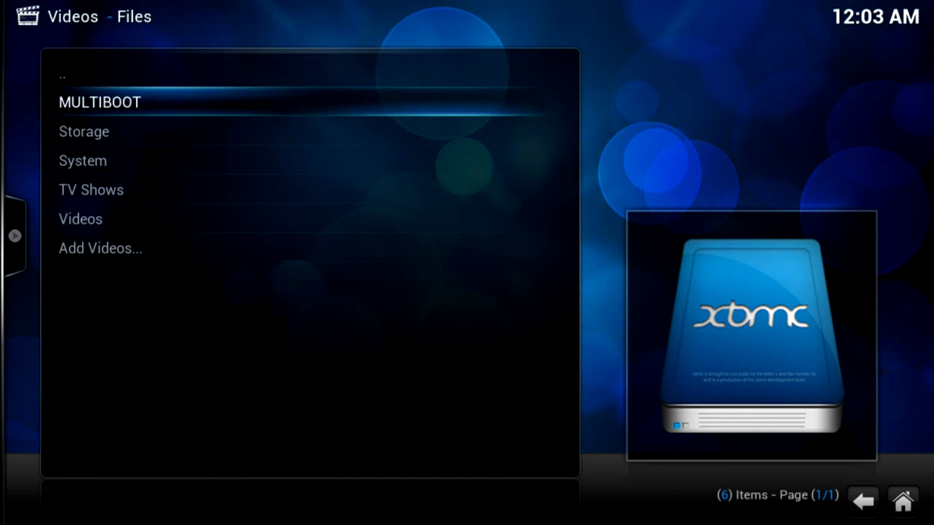
{"action": "key", "text": "Return"}
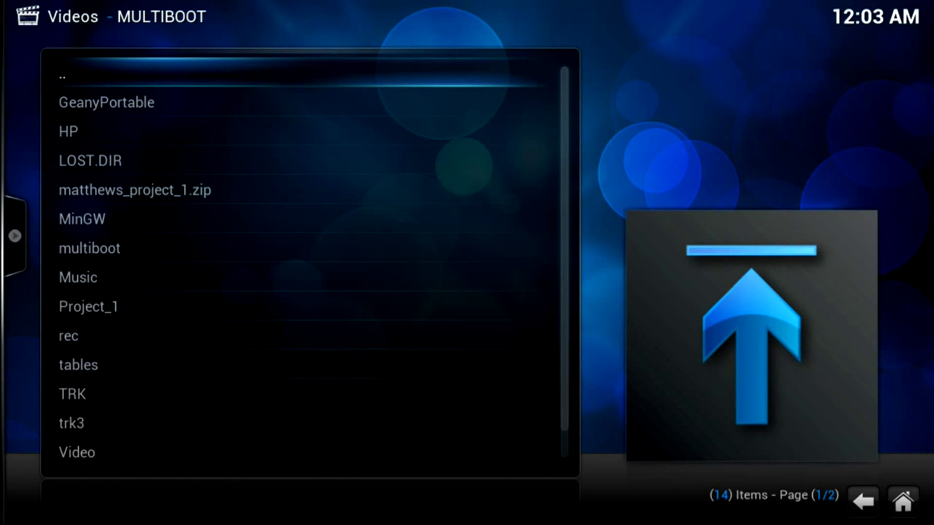
{"action": "key", "text": "Down"}
{"action": "key", "text": "Down"}
{"action": "key", "text": "Up"}
{"action": "key", "text": "Up"}
{"action": "key", "text": "Up"}
{"action": "key", "text": "Up"}
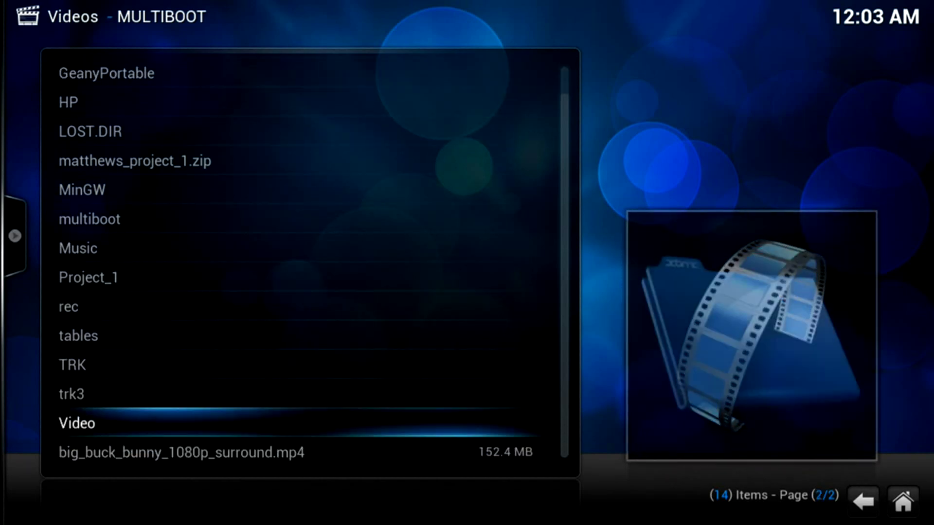
{"action": "key", "text": "Up"}
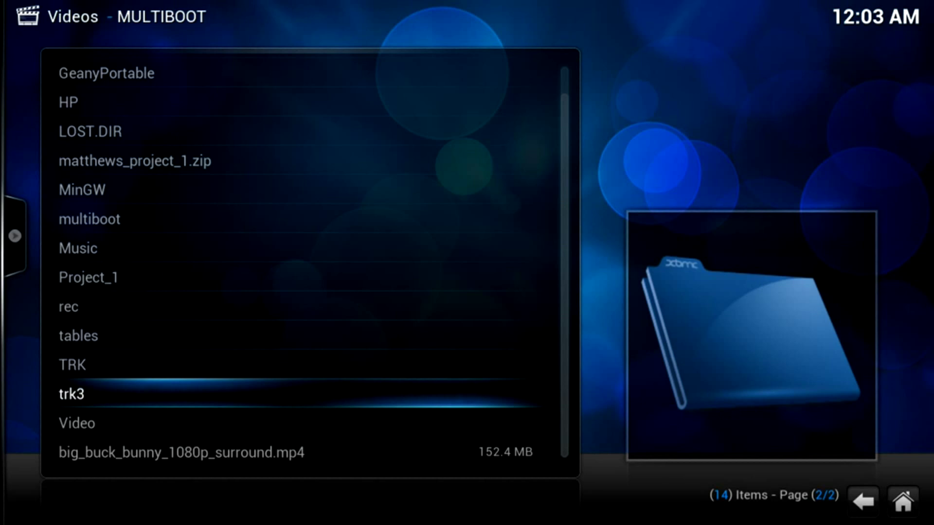
Play big_buck_bunny_1080p_surround.mp4 from the MULTIBOOT drive
{"action": "key", "text": "Down"}
{"action": "key", "text": "Down"}
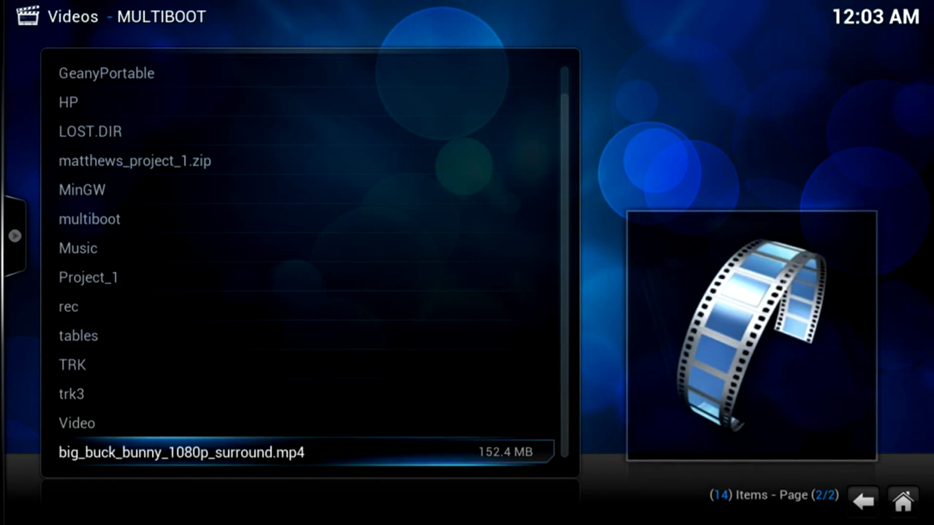
{"action": "key", "text": "Down"}
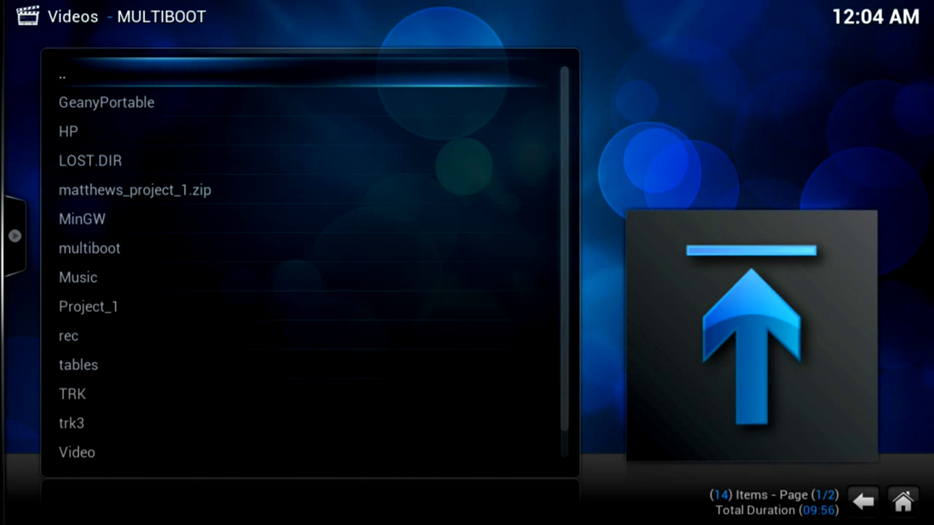
{"action": "key", "text": "Up"}
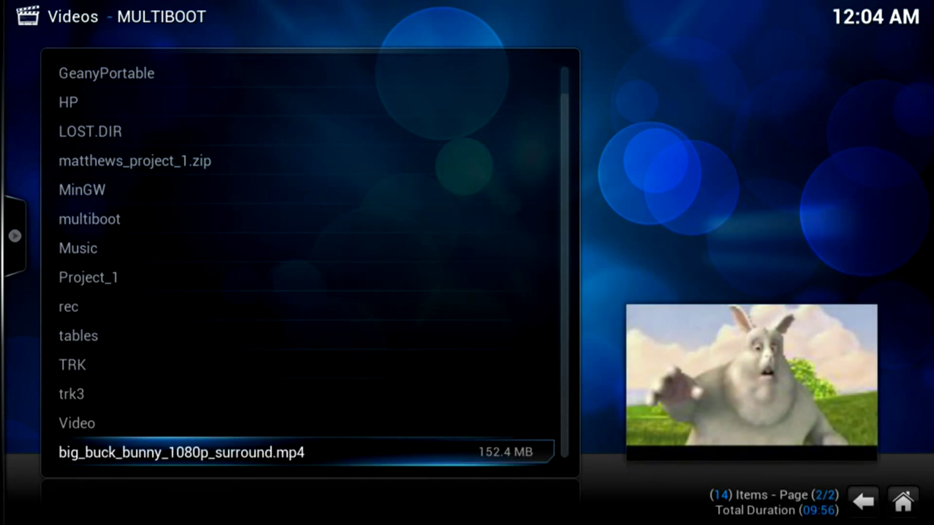
{"action": "key", "text": "Return"}
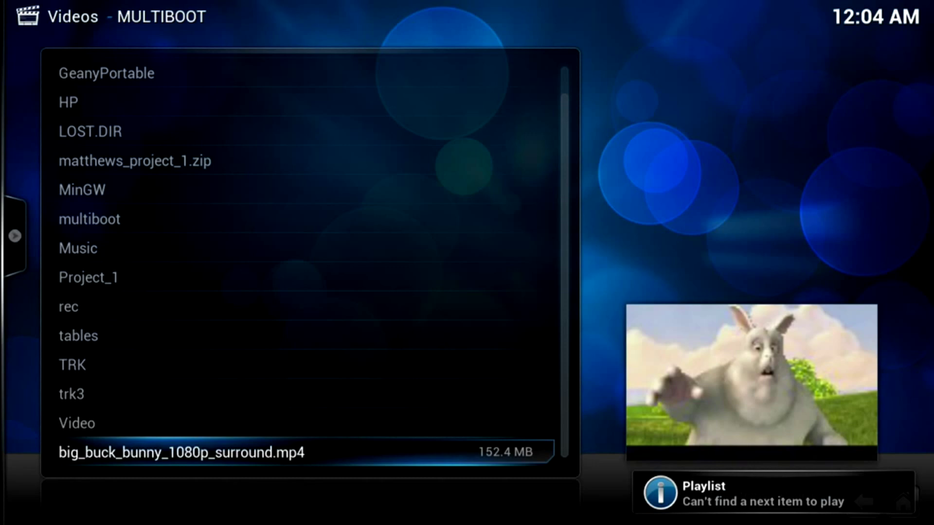
Go back from the MULTIBOOT drive to the video sources list through the parent folder entry
{"action": "left_click", "coordinate": [77, 423]}
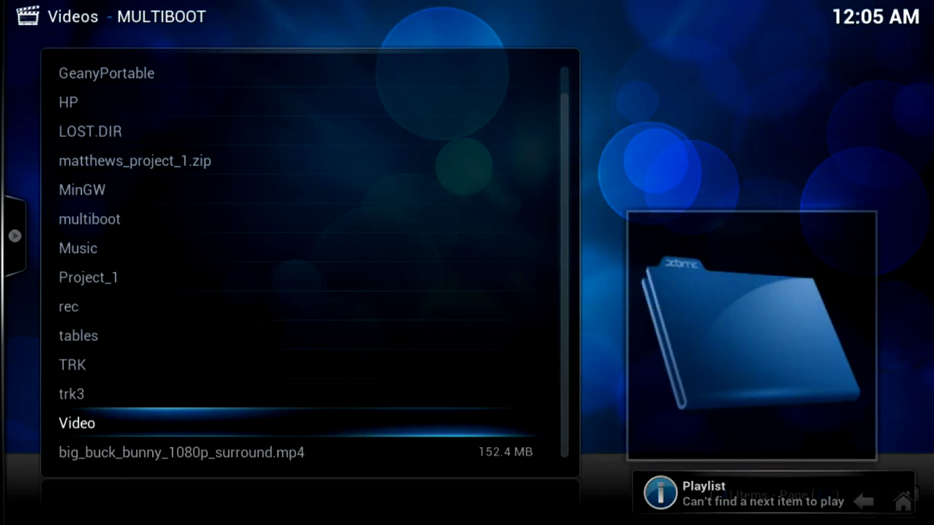
{"action": "left_click", "coordinate": [71, 394]}
{"action": "key", "text": "Up"}
{"action": "key", "text": "Up"}
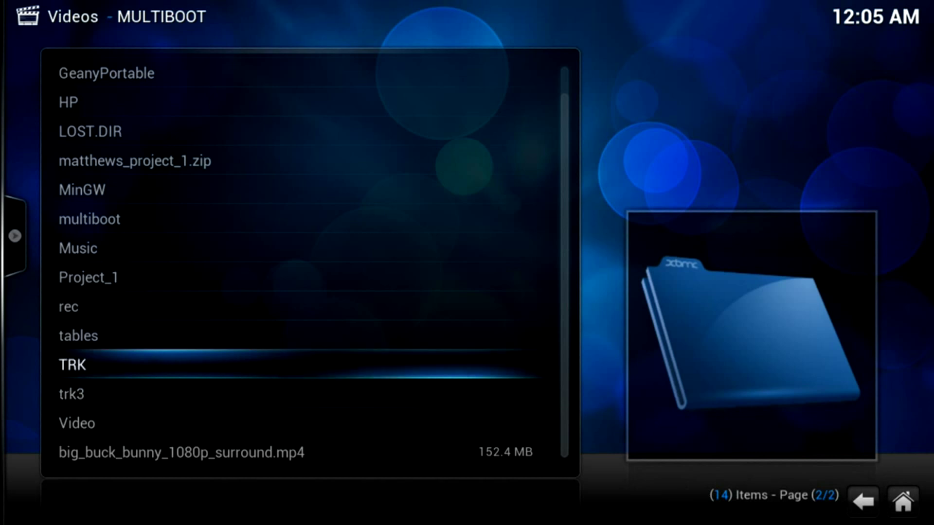
{"action": "key", "text": "Down"}
{"action": "key", "text": "Down"}
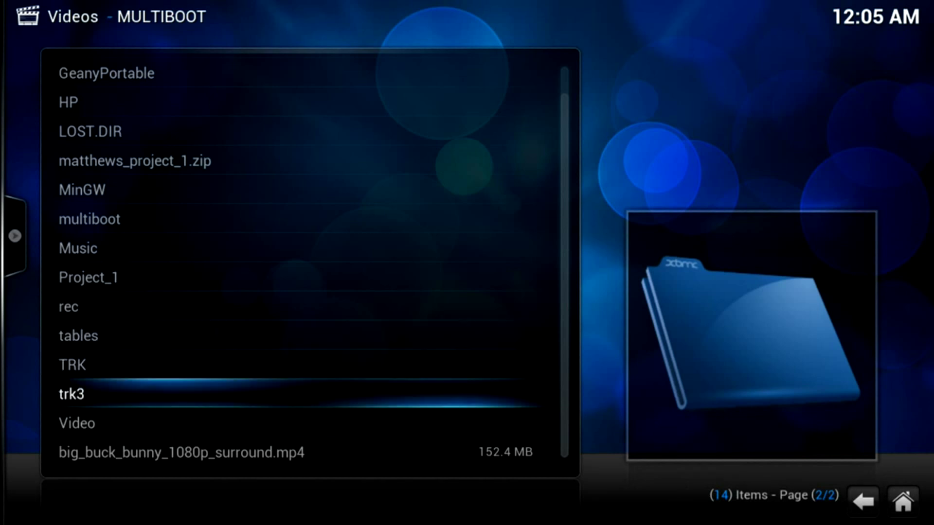
{"action": "key", "text": "Down"}
{"action": "key", "text": "Down"}
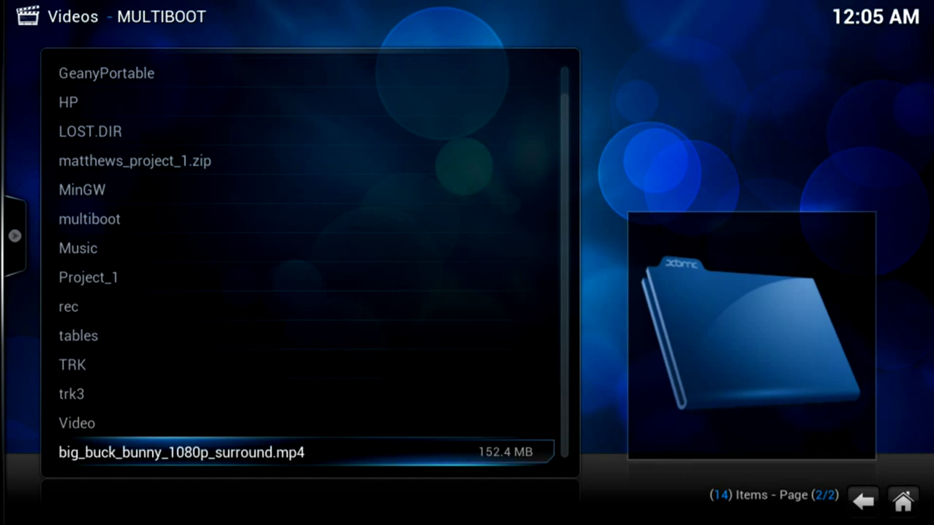
{"action": "key", "text": "Down"}
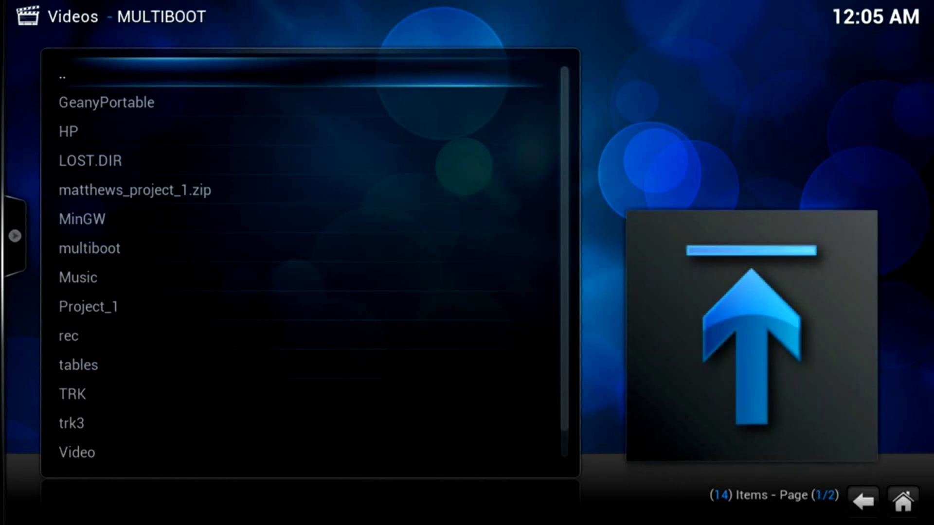
{"action": "key", "text": "Return"}
{"action": "key", "text": "Up"}
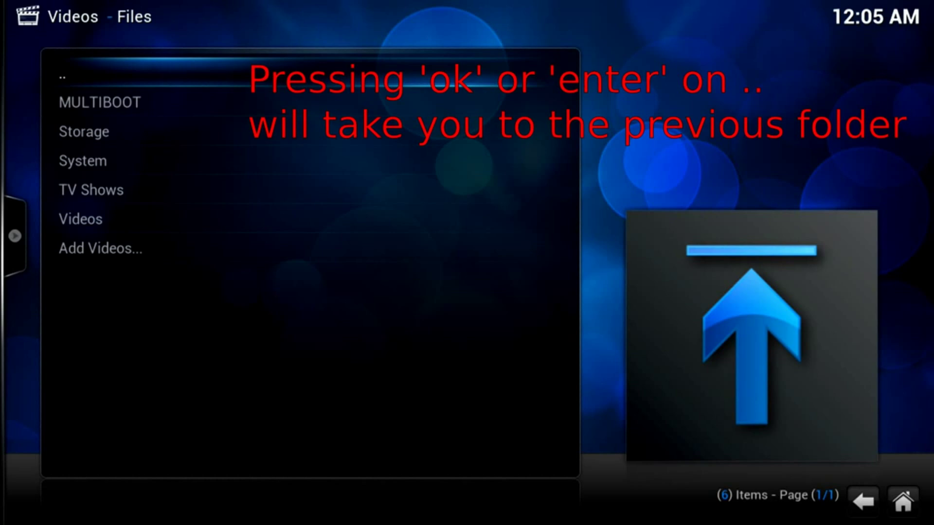
Start adding a video source with Add Videos and open the browser for a new share
{"action": "key", "text": "Down"}
{"action": "key", "text": "Down"}
{"action": "key", "text": "Down"}
{"action": "key", "text": "Down"}
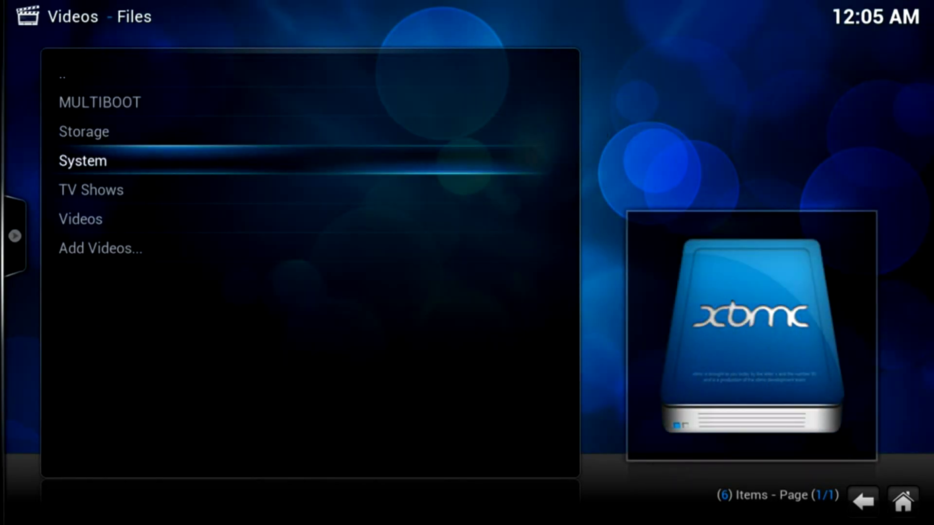
{"action": "key", "text": "Down"}
{"action": "key", "text": "Down"}
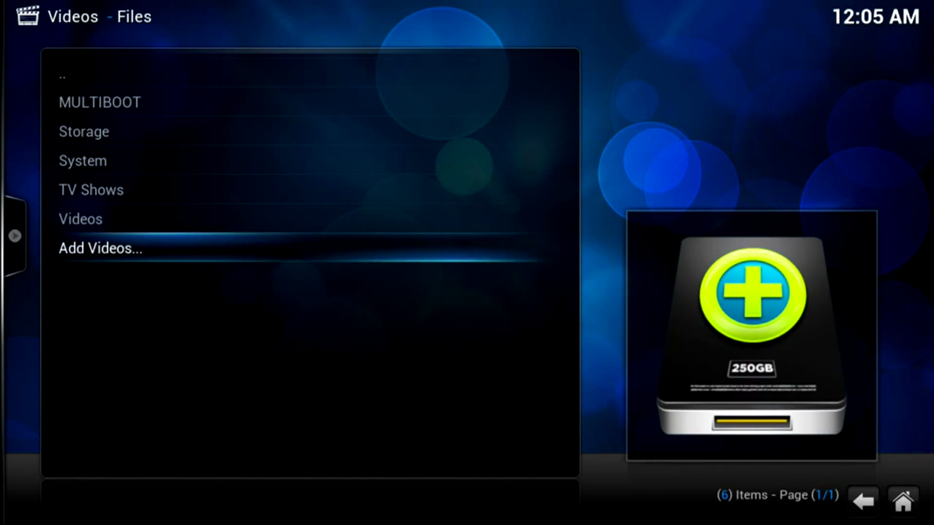
{"action": "key", "text": "Return"}
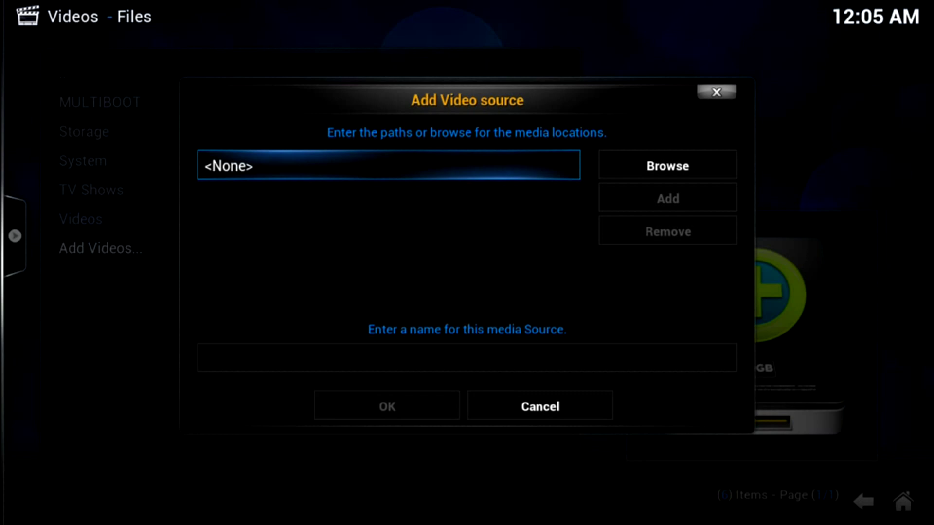
{"action": "key", "text": "Right"}
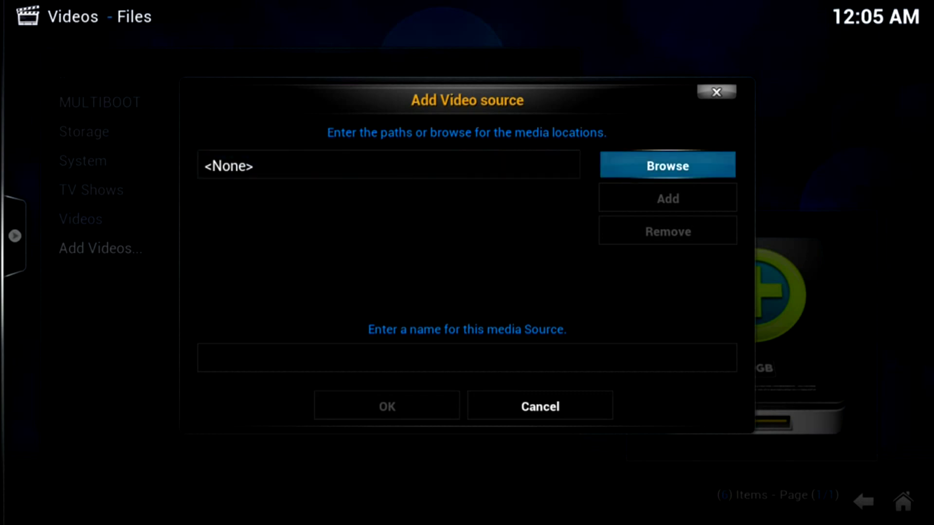
{"action": "key", "text": "Return"}
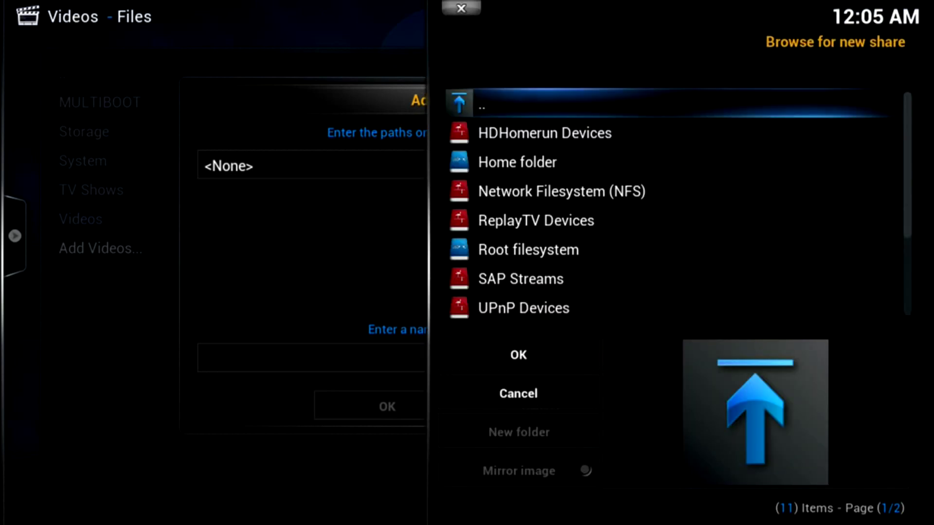
Examine the available share locations, from HDHomerun Devices through Root filesystem and UPnP Devices to the end of the list
{"action": "key", "text": "Down"}
{"action": "key", "text": "Down"}
{"action": "key", "text": "Down"}
{"action": "key", "text": "Down"}
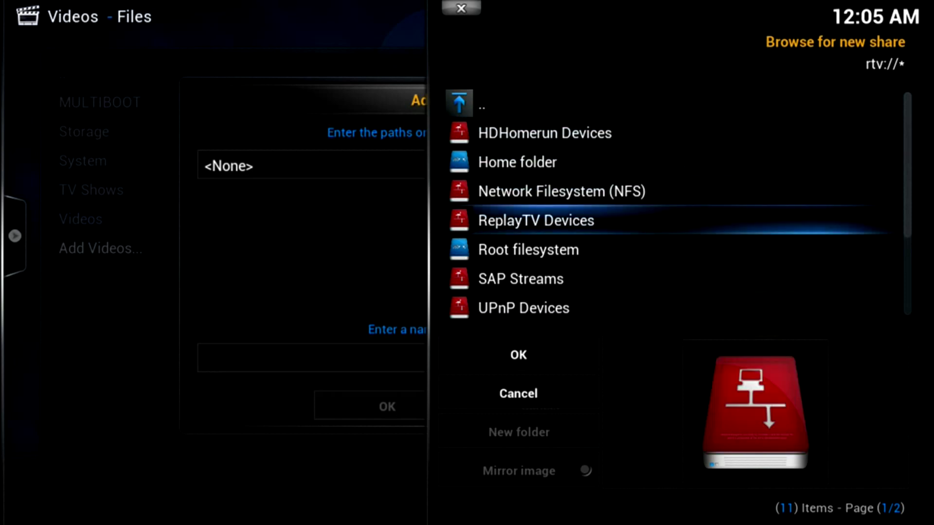
{"action": "key", "text": "Down"}
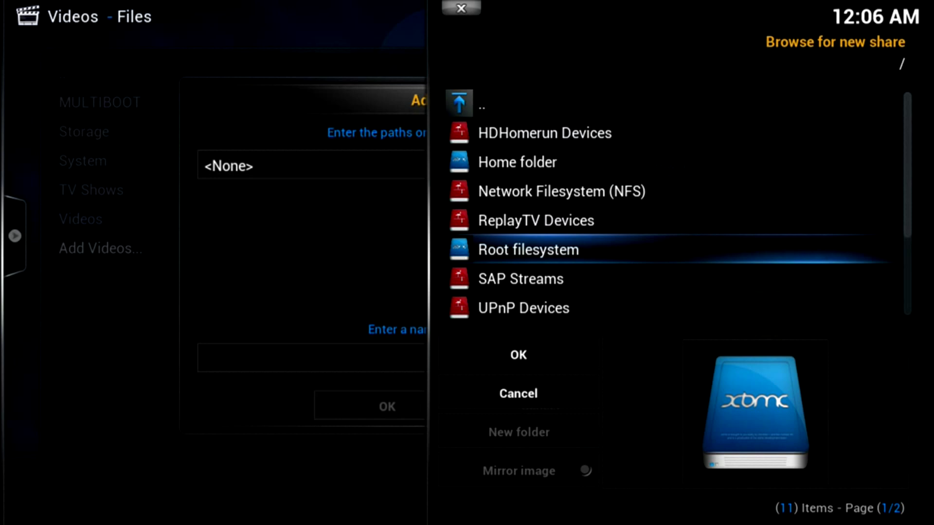
{"action": "key", "text": "Down"}
{"action": "key", "text": "Down"}
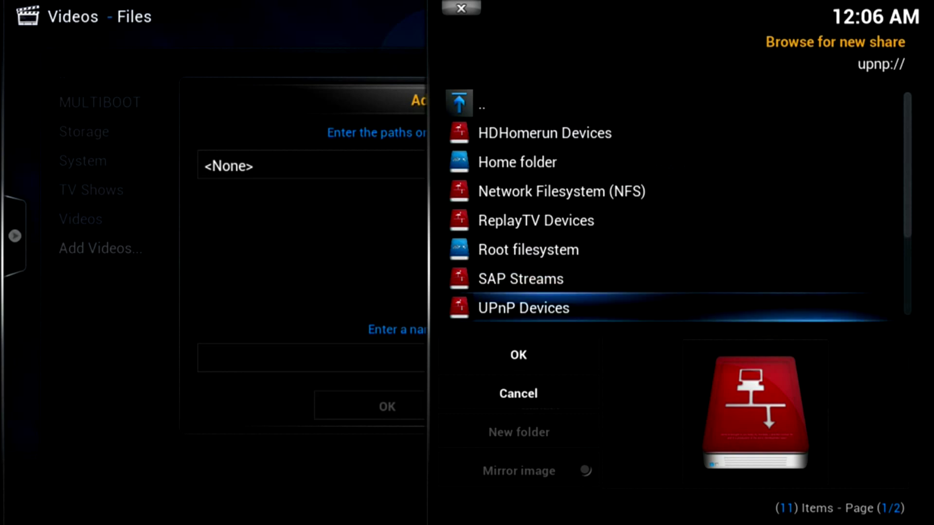
{"action": "key", "text": "Down"}
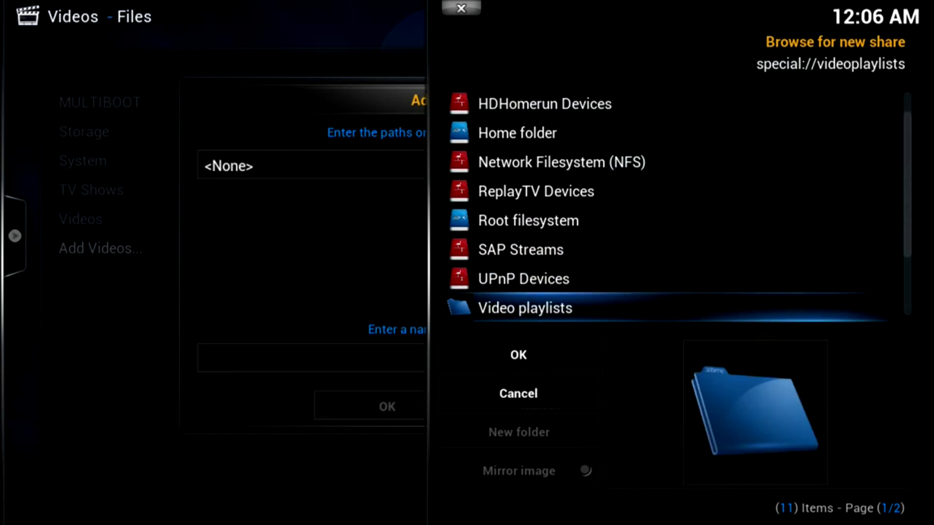
{"action": "key", "text": "Up"}
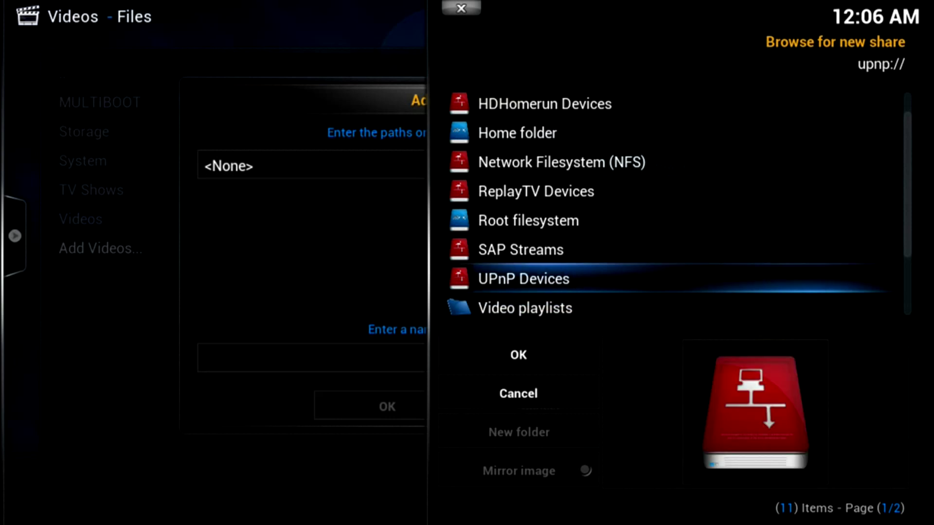
{"action": "key", "text": "Down"}
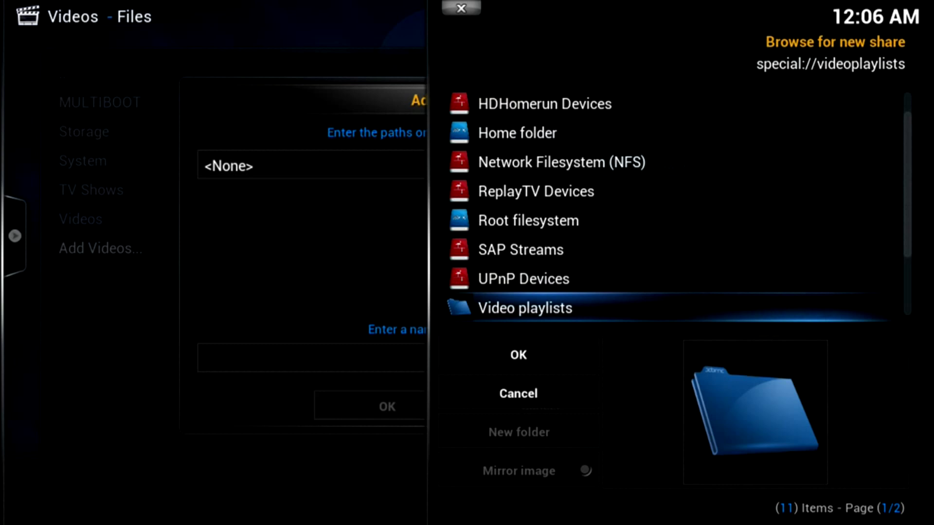
{"action": "key", "text": "Down"}
{"action": "key", "text": "Down"}
{"action": "key", "text": "Down"}
{"action": "key", "text": "Down"}
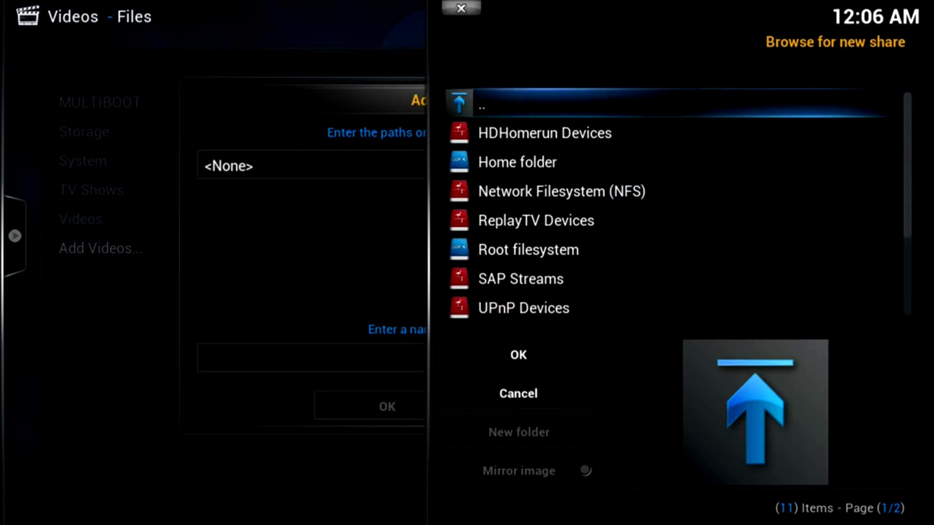
Review the share locations again down to Video playlists, then cancel adding a source and return to the home menu
{"action": "key", "text": "Down"}
{"action": "key", "text": "Down"}
{"action": "key", "text": "Down"}
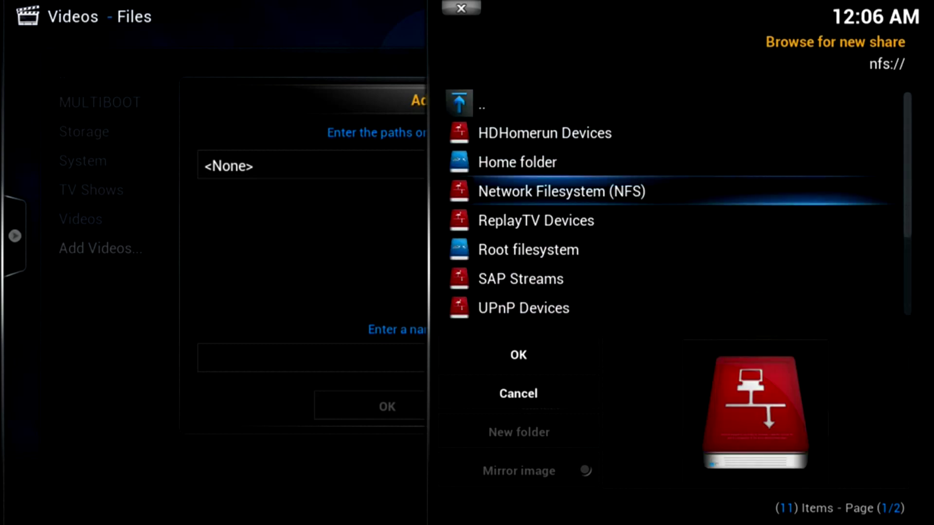
{"action": "key", "text": "Down"}
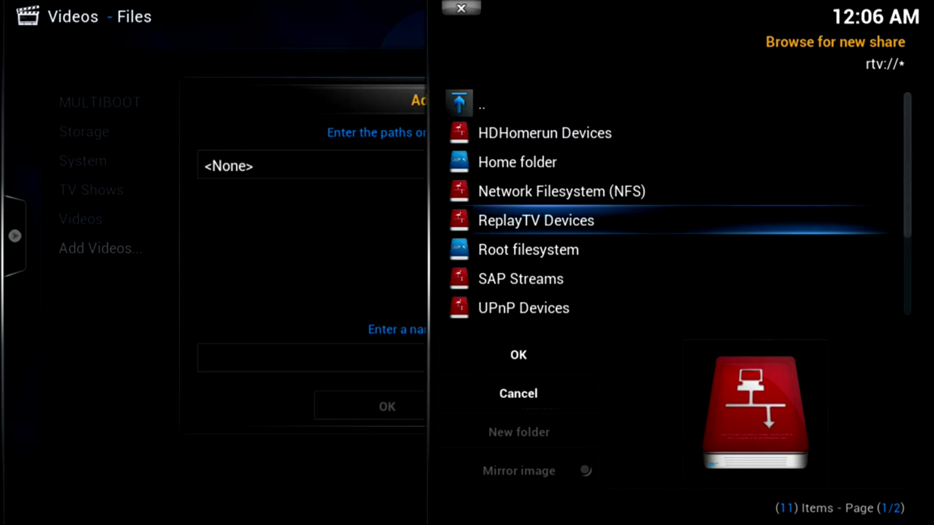
{"action": "key", "text": "Down"}
{"action": "key", "text": "Down"}
{"action": "key", "text": "Down"}
{"action": "key", "text": "Down"}
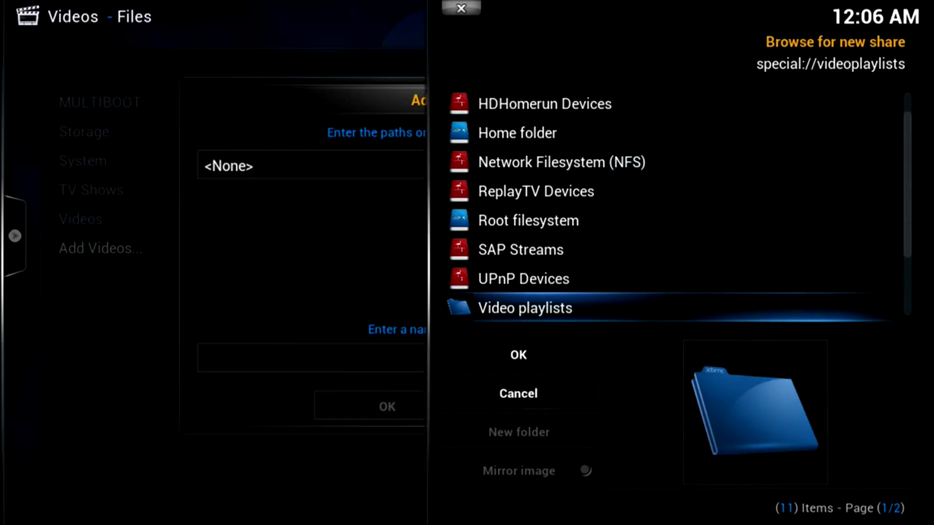
{"action": "key", "text": "Escape"}
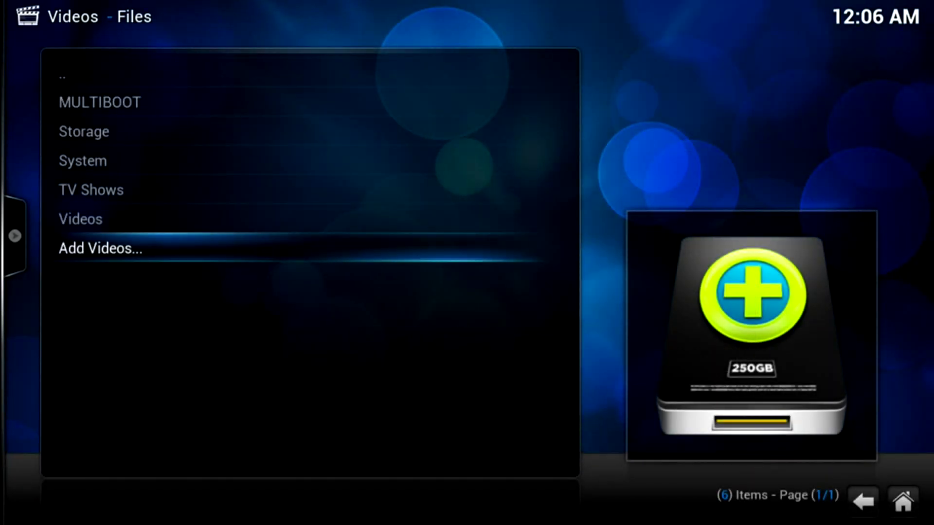
{"action": "key", "text": "Escape"}
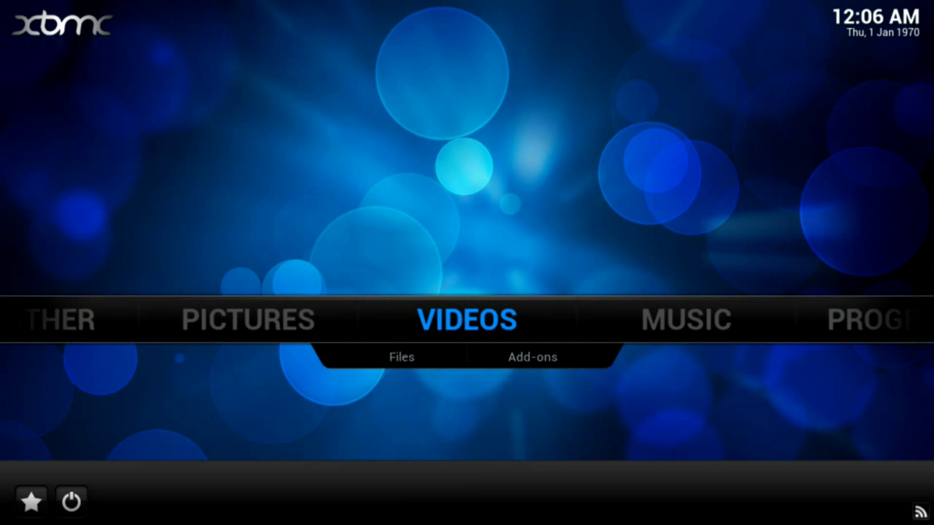
Move to System in the home menu and check its submenu, starting with Settings
{"action": "key", "text": "Left"}
{"action": "key", "text": "Right"}
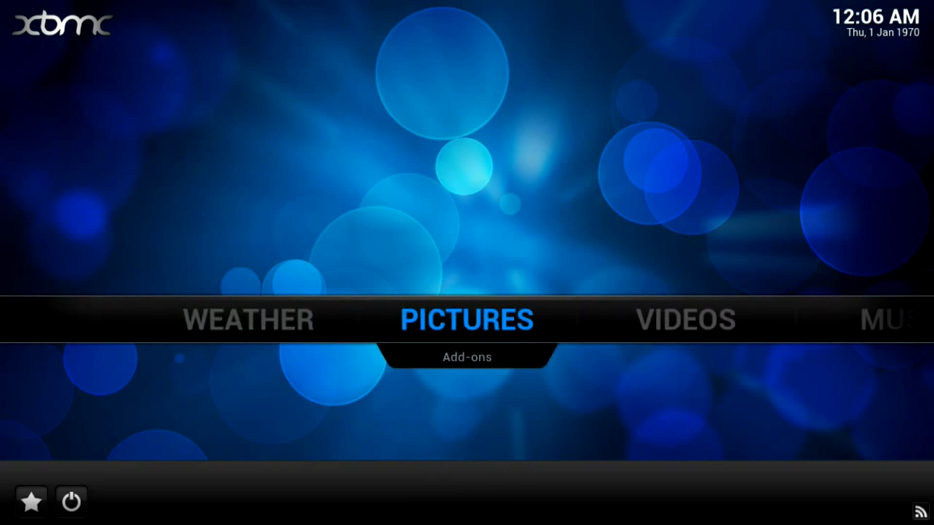
{"action": "key", "text": "Right"}
{"action": "key", "text": "Right"}
{"action": "key", "text": "Right"}
{"action": "key", "text": "Right"}
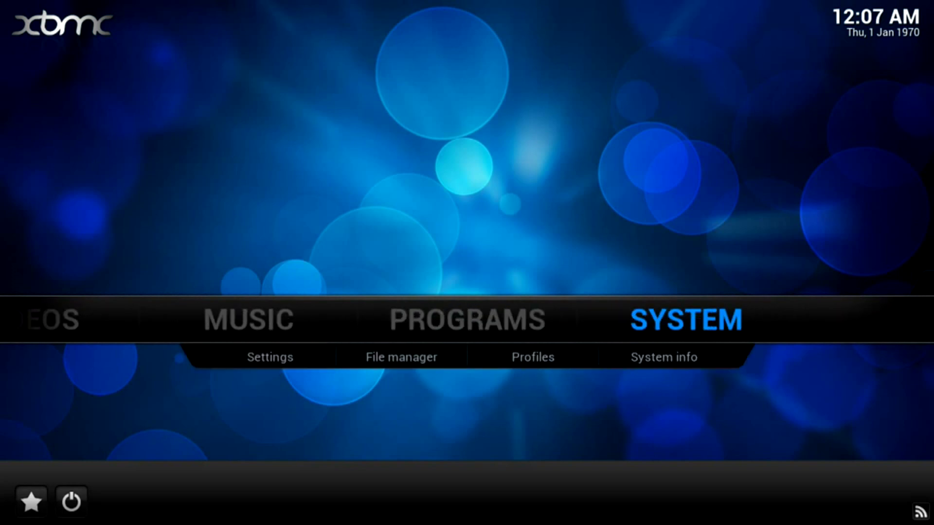
{"action": "key", "text": "Down"}
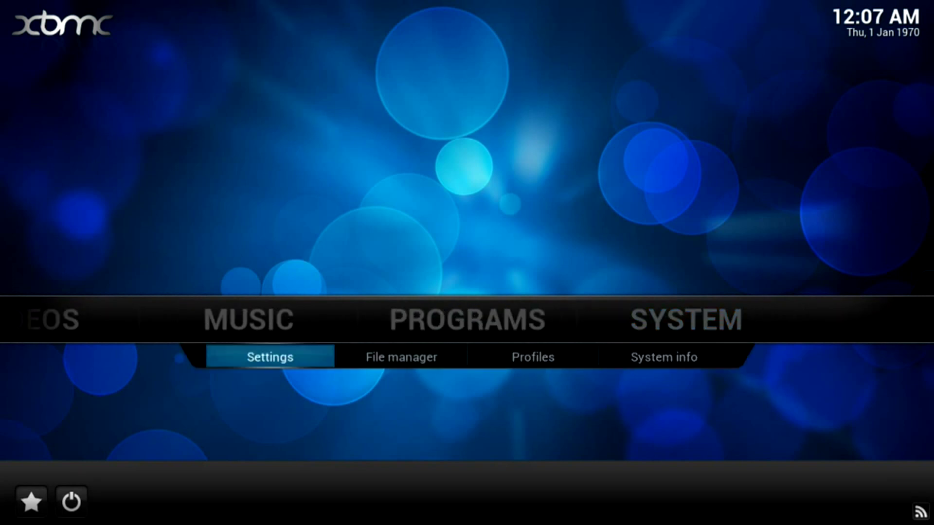
{"action": "key", "text": "Up"}
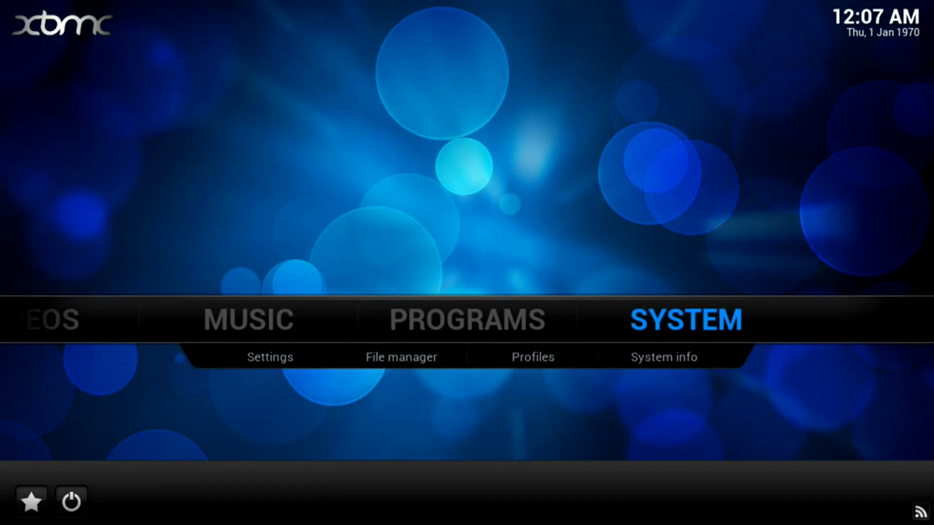
Open the Programs add-ons, check the Get More page, and return to the add-ons list
{"action": "key", "text": "Left"}
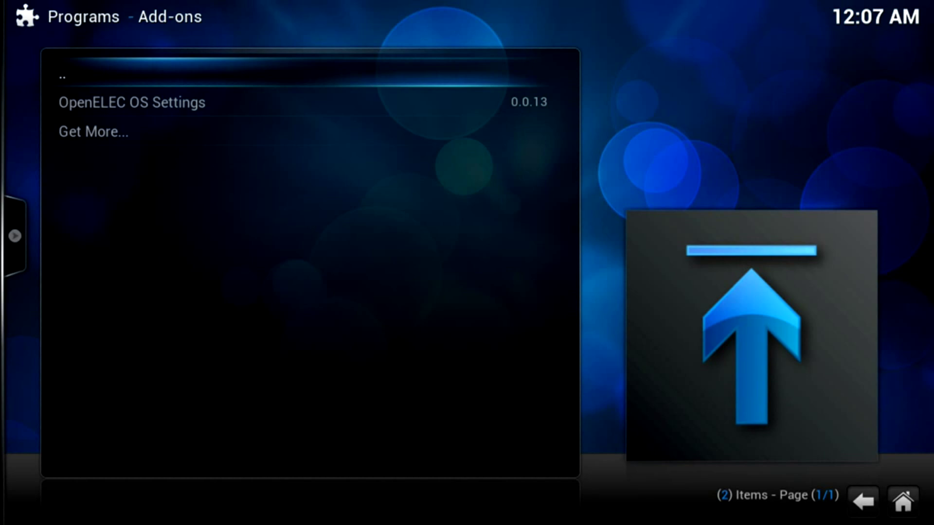
{"action": "left_click", "coordinate": [131, 102]}
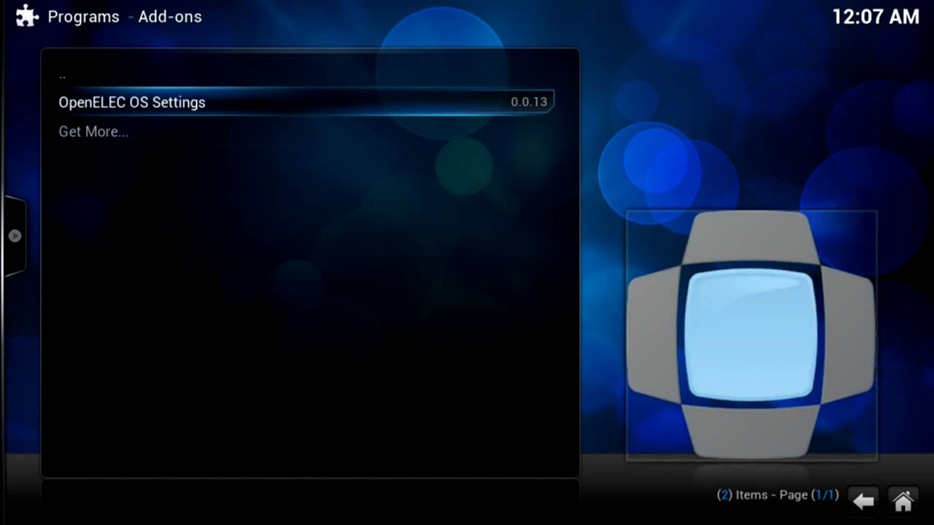
{"action": "left_click", "coordinate": [94, 131]}
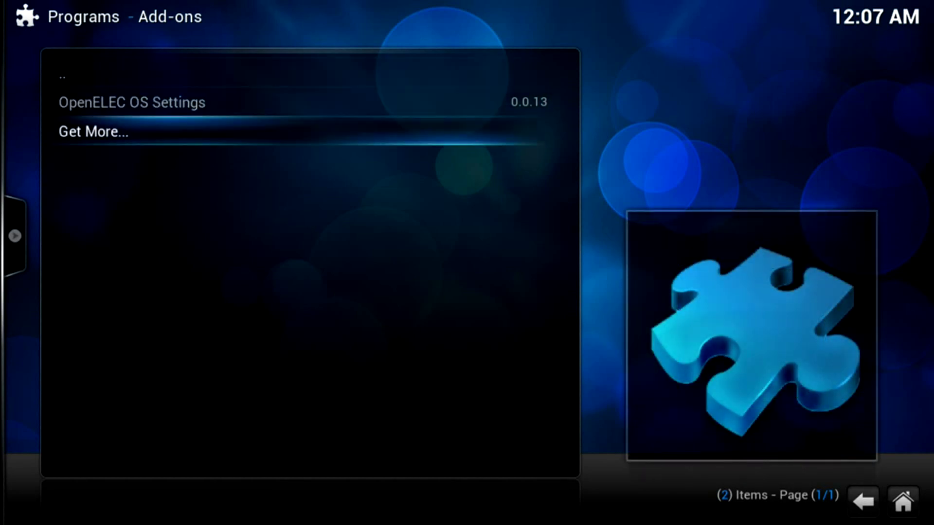
{"action": "key", "text": "Return"}
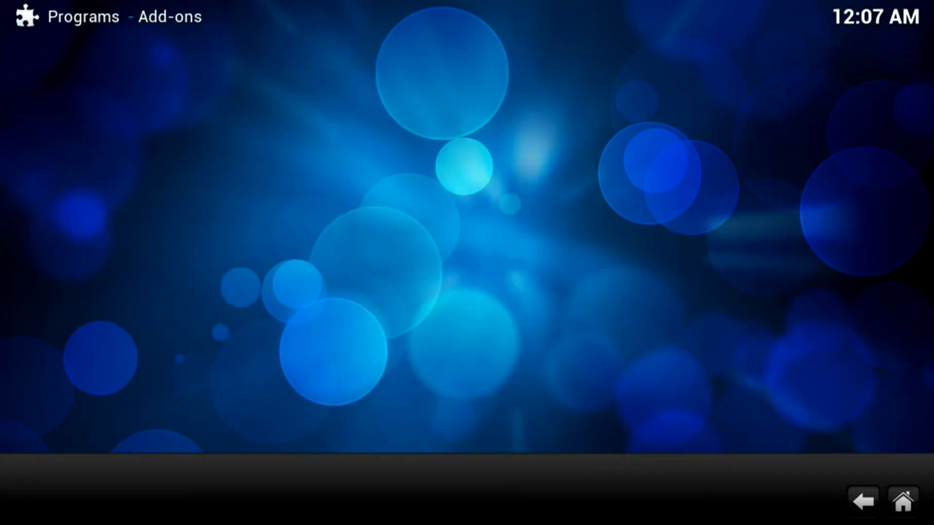
{"action": "key", "text": "BackSpace"}
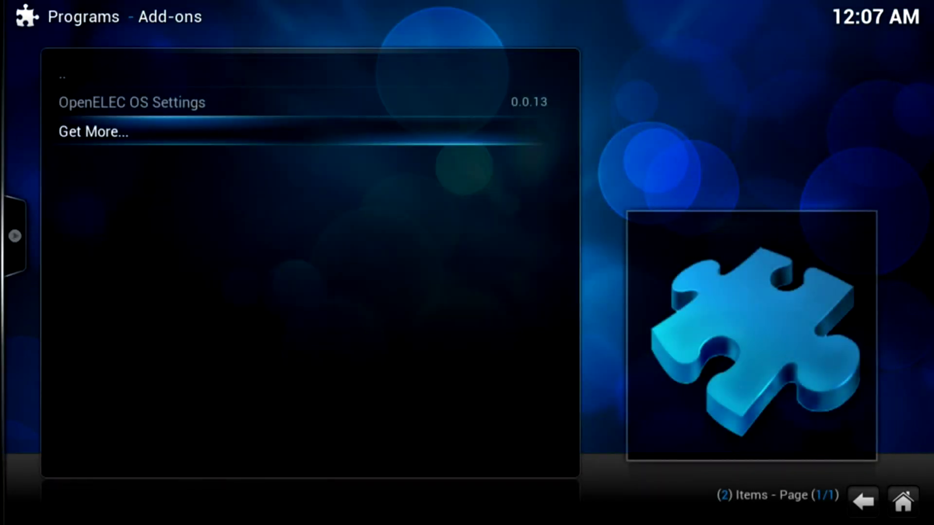
Open OpenELEC OS Settings and review its System, Network, Network 2 and Services pages, ending back at System
{"action": "left_click", "coordinate": [132, 102]}
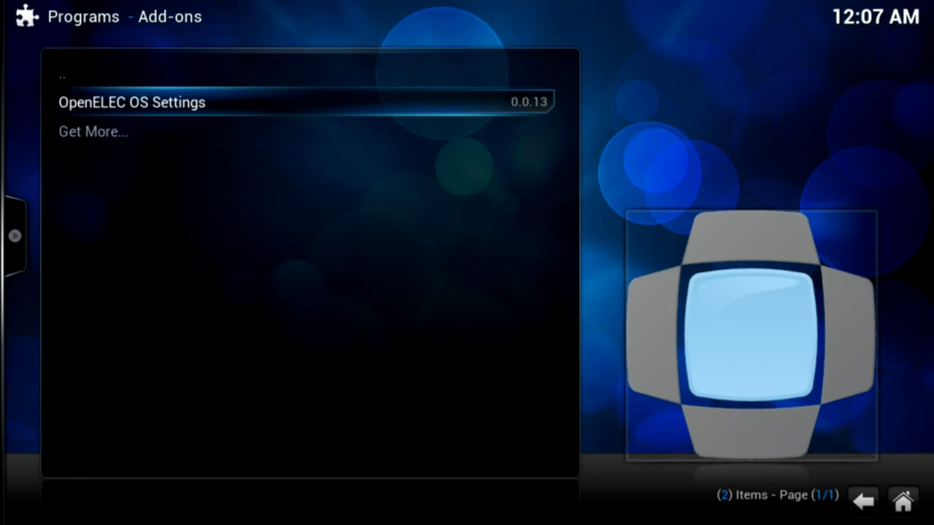
{"action": "key", "text": "Return"}
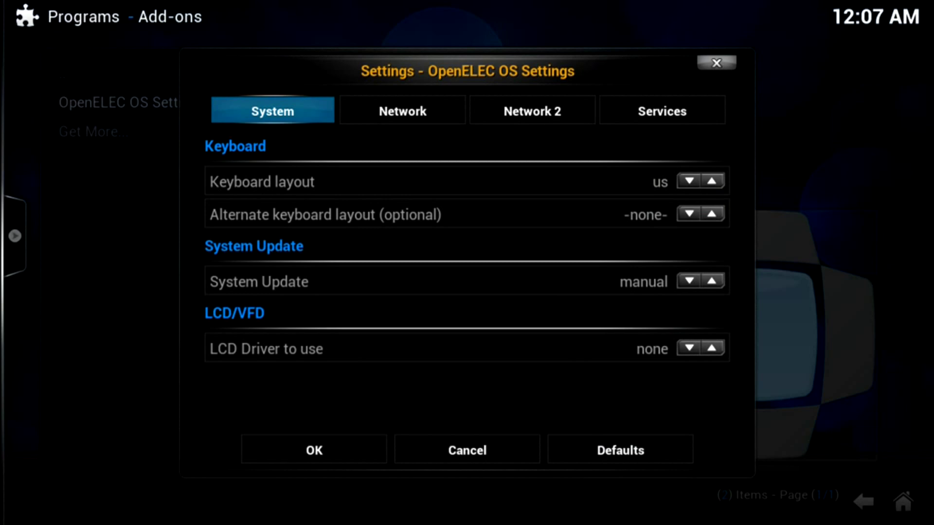
{"action": "key", "text": "Right"}
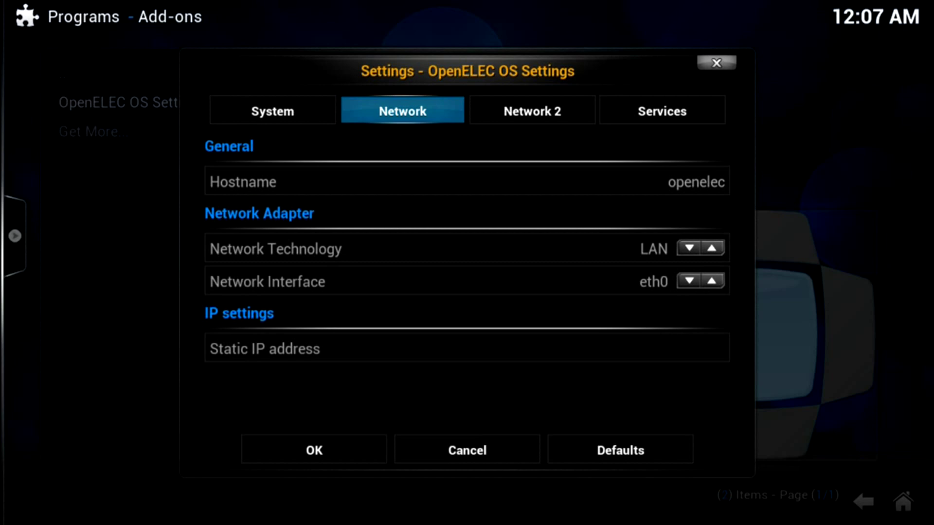
{"action": "key", "text": "Right"}
{"action": "key", "text": "Right"}
{"action": "key", "text": "Right"}
{"action": "key", "text": "Right"}
{"action": "key", "text": "Right"}
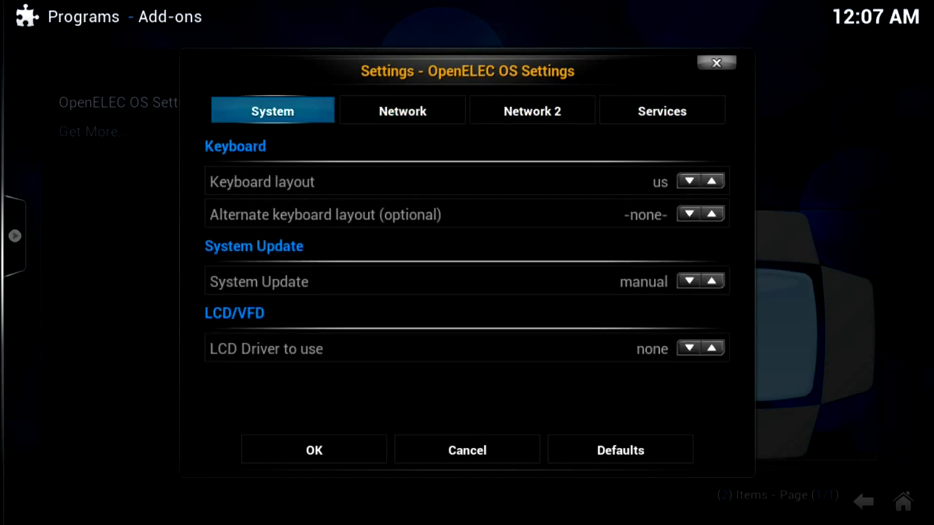